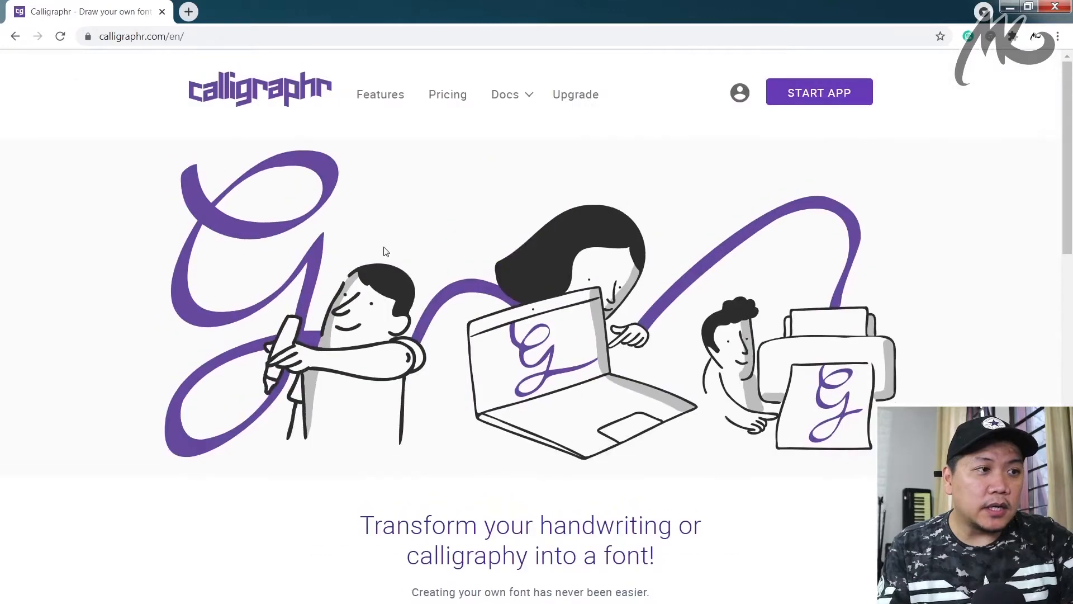
Step: View the Calligraphr pricing page and go to template creation in the web app
{"action": "left_click", "coordinate": [449, 95]}
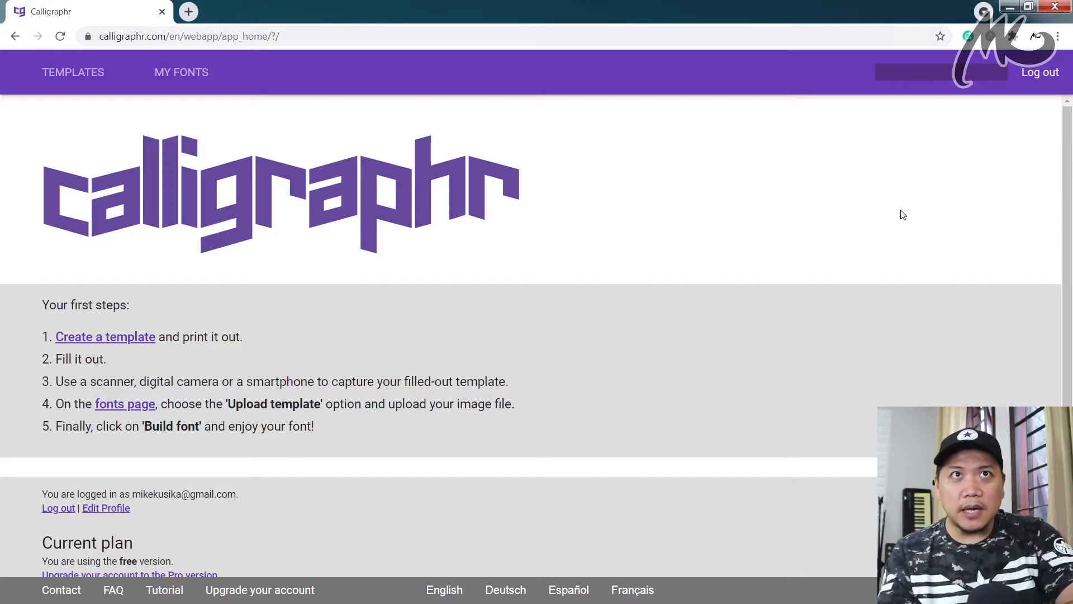
{"action": "left_click", "coordinate": [15, 36]}
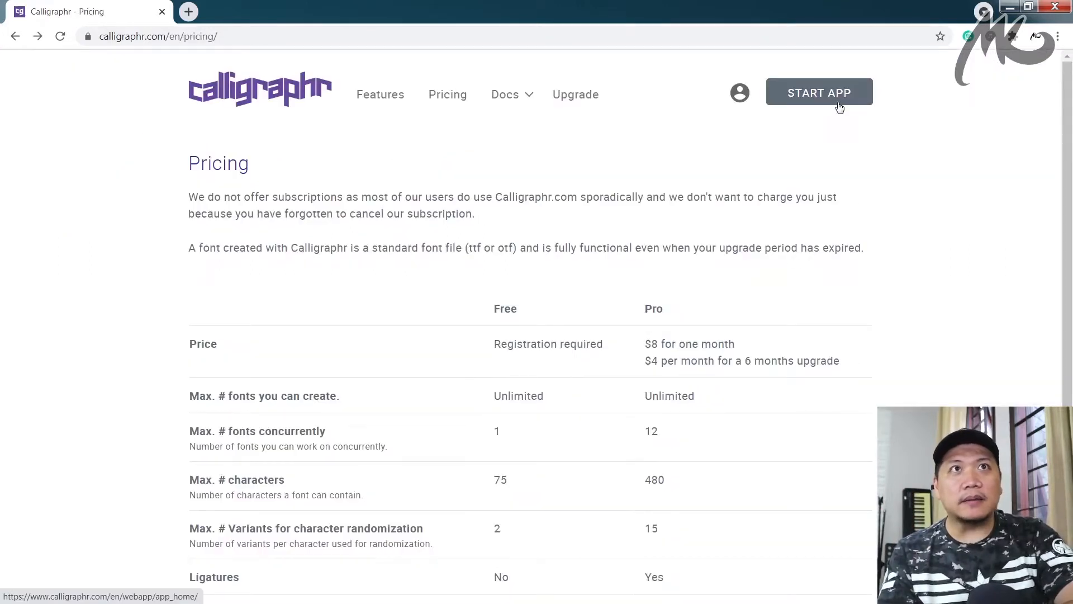
{"action": "left_click", "coordinate": [840, 107]}
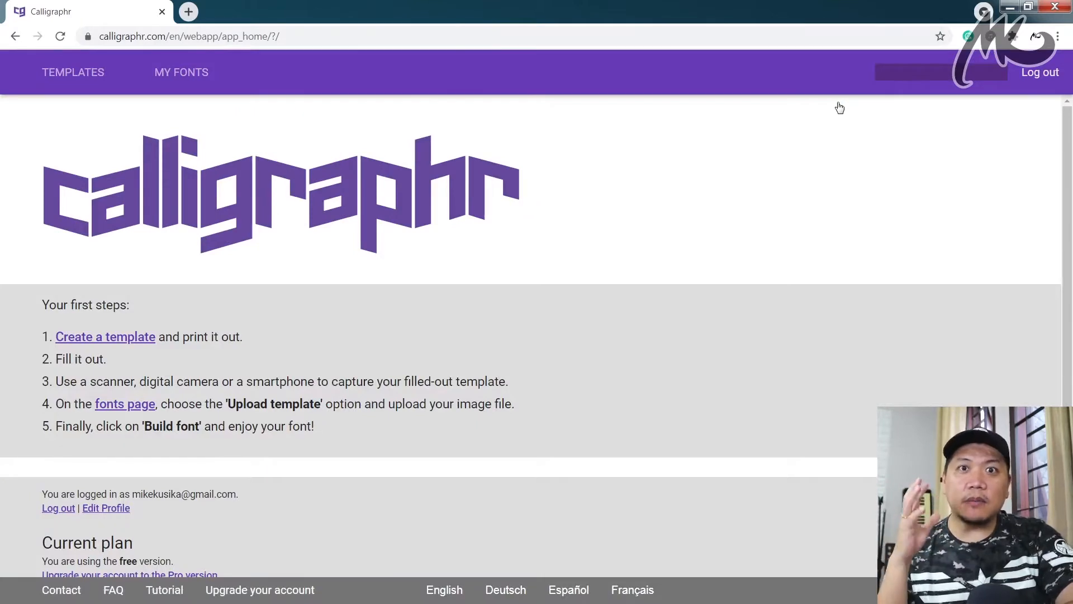
{"action": "left_click", "coordinate": [128, 338]}
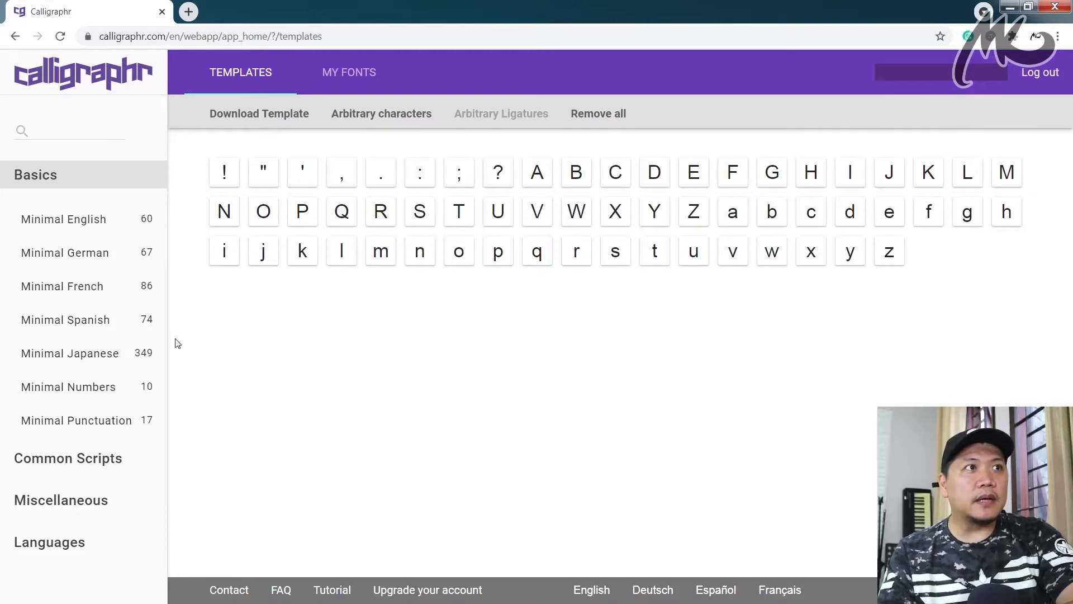
Step: Add the Minimal English, German, French, Spanish, Japanese, Numbers and Punctuation character sets to the template
{"action": "left_click", "coordinate": [80, 225]}
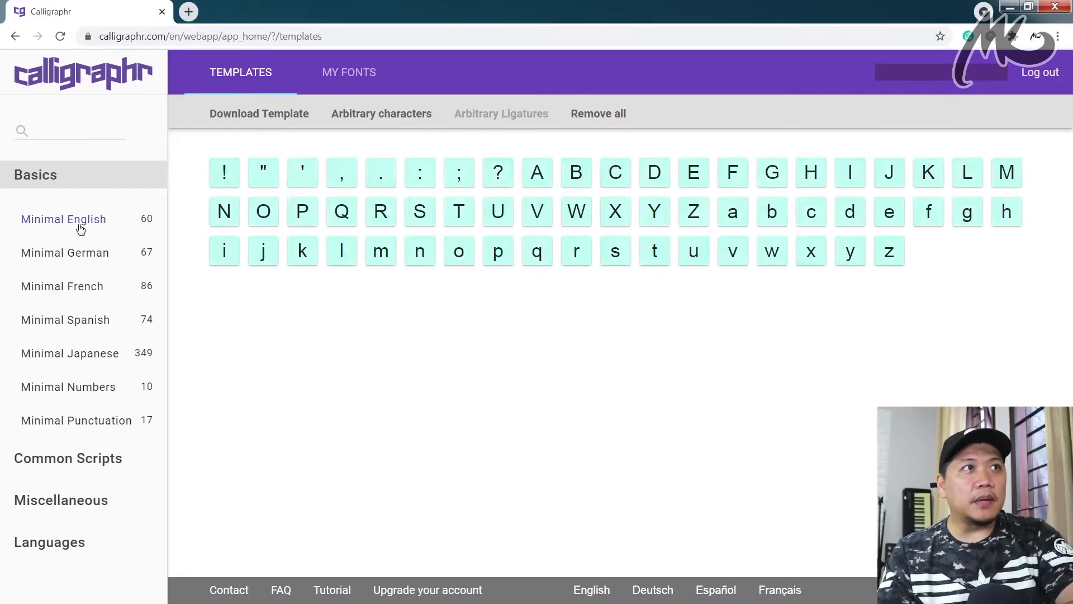
{"action": "left_click", "coordinate": [82, 254]}
{"action": "left_click", "coordinate": [74, 289]}
{"action": "left_click", "coordinate": [79, 325]}
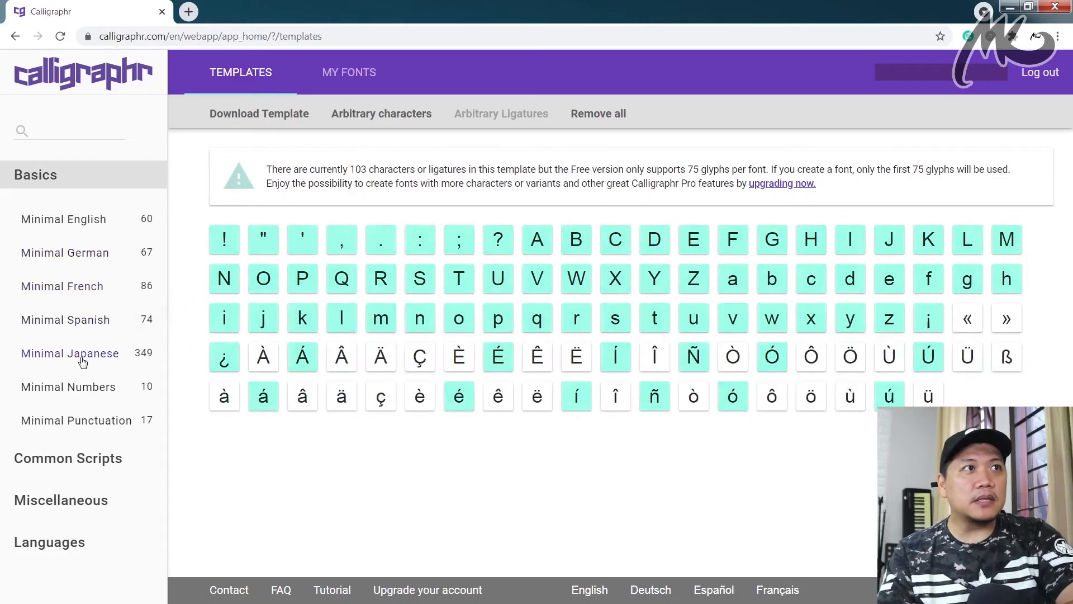
{"action": "left_click", "coordinate": [83, 357]}
{"action": "scroll", "coordinate": [423, 341], "scroll_direction": "down", "scroll_amount": 4}
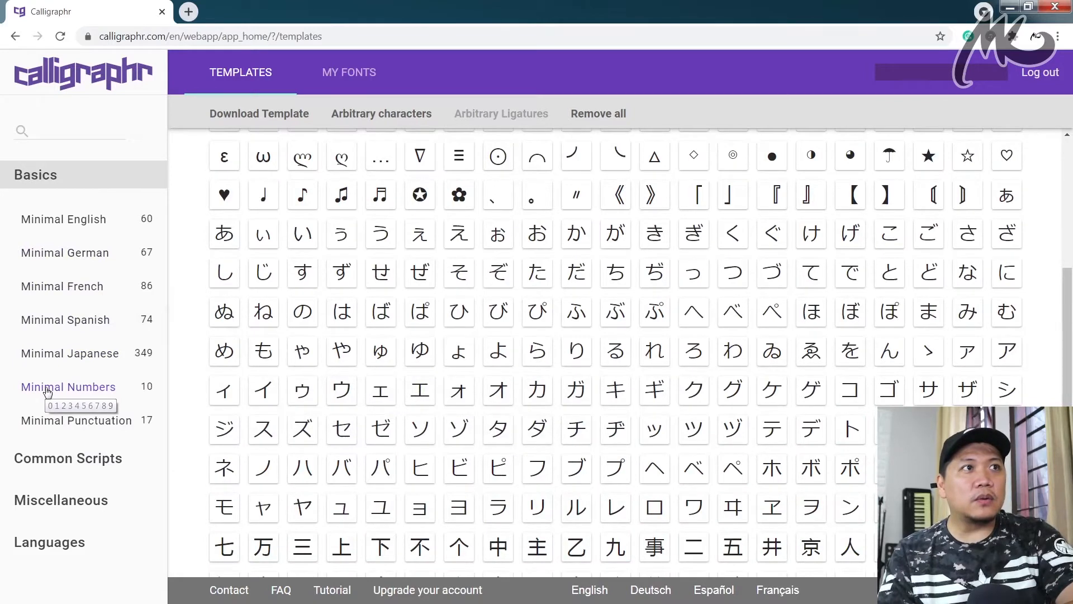
{"action": "left_click", "coordinate": [48, 389]}
{"action": "left_click", "coordinate": [50, 417]}
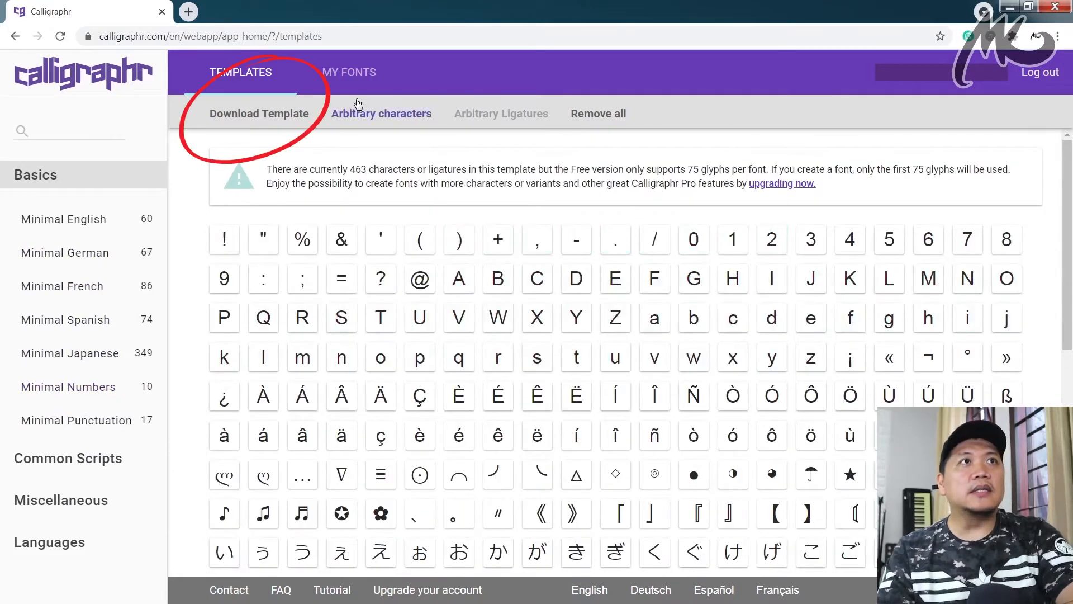
Step: Download the template in PNG format with enlarged template cells and open Calligraphr-Template.zip
{"action": "left_click", "coordinate": [274, 121]}
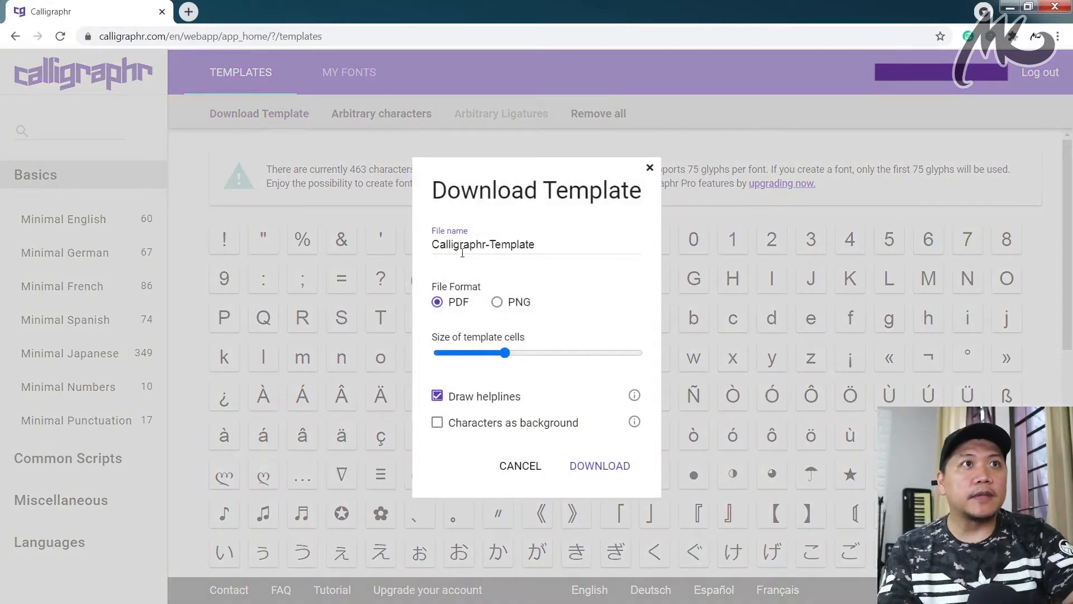
{"action": "left_click", "coordinate": [496, 303]}
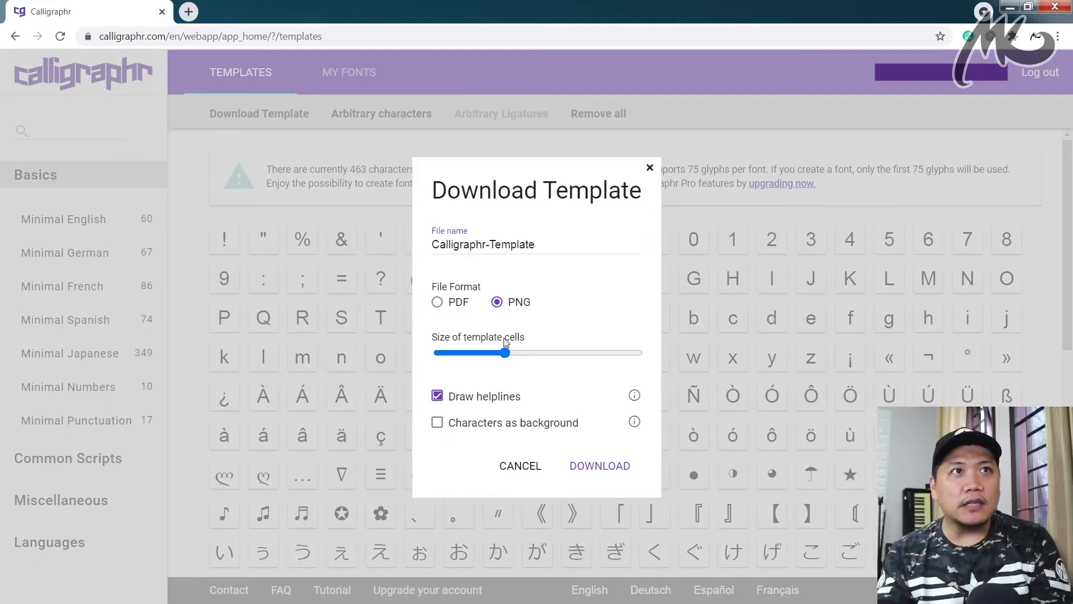
{"action": "left_click_drag", "start_coordinate": [504, 350], "coordinate": [572, 352]}
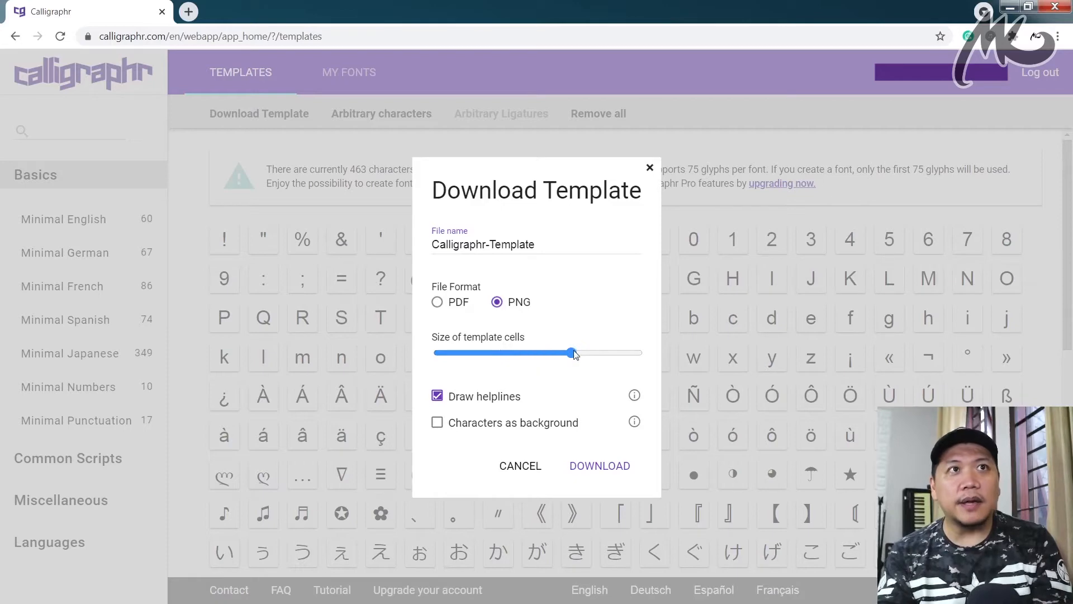
{"action": "left_click", "coordinate": [593, 469]}
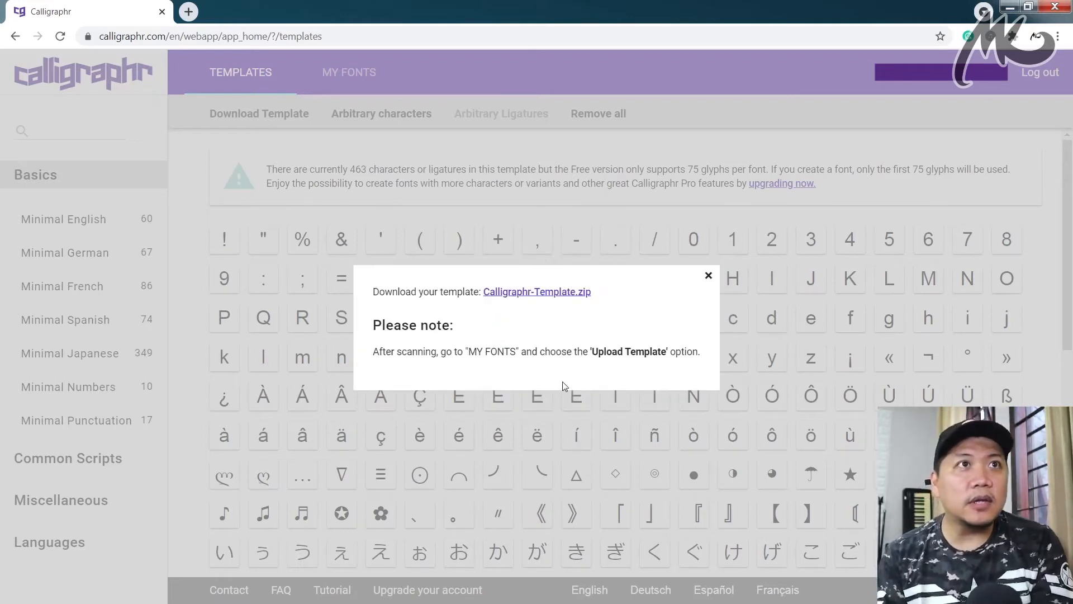
{"action": "left_click", "coordinate": [541, 294]}
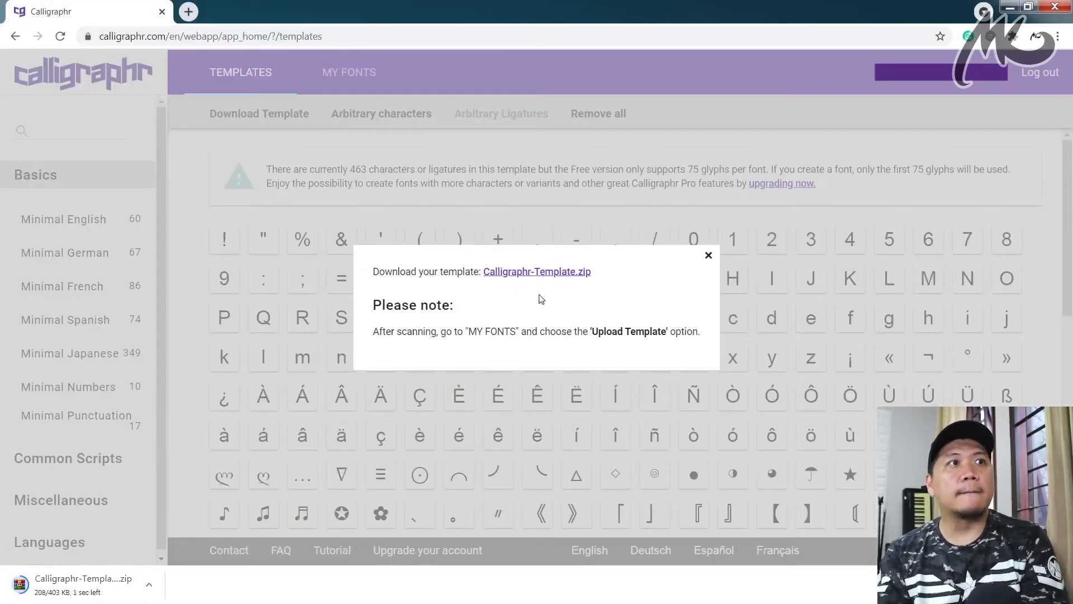
{"action": "left_click", "coordinate": [70, 591]}
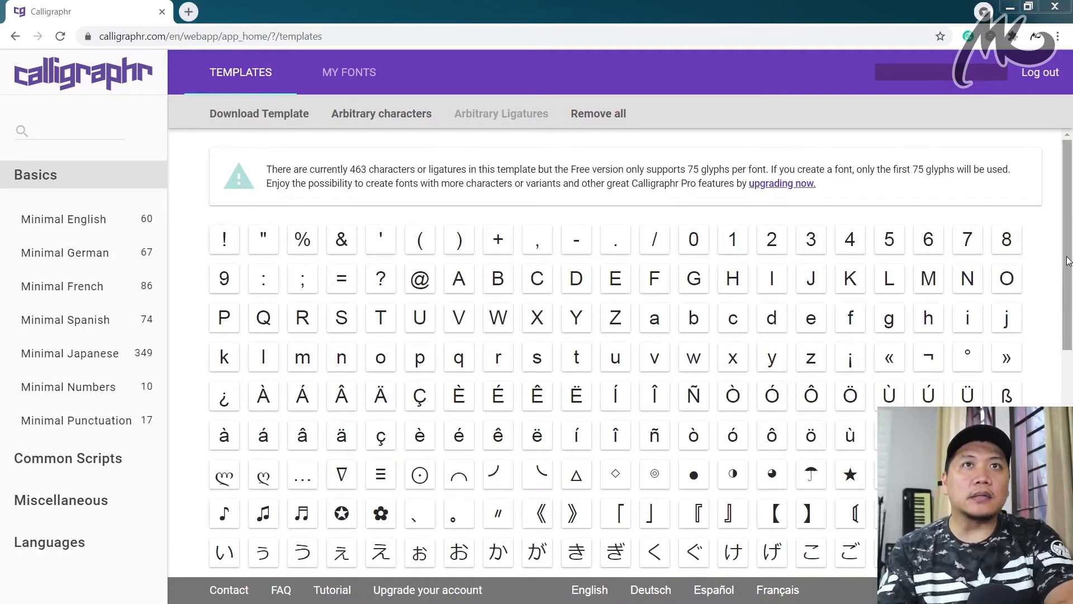
{"action": "left_click_drag", "start_coordinate": [1068, 260], "coordinate": [1041, 194]}
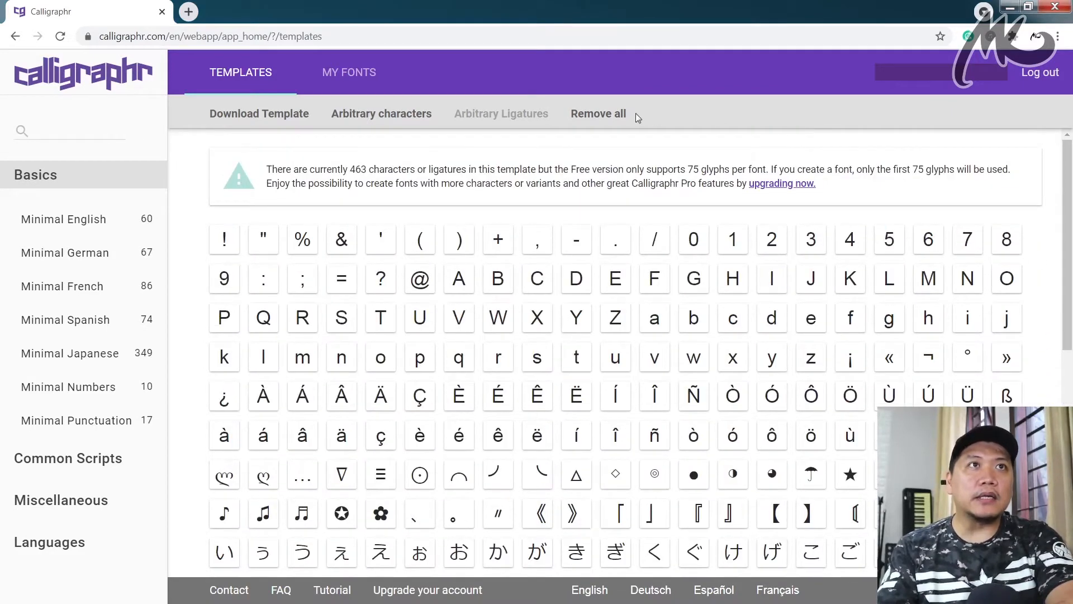
{"action": "left_click", "coordinate": [598, 114]}
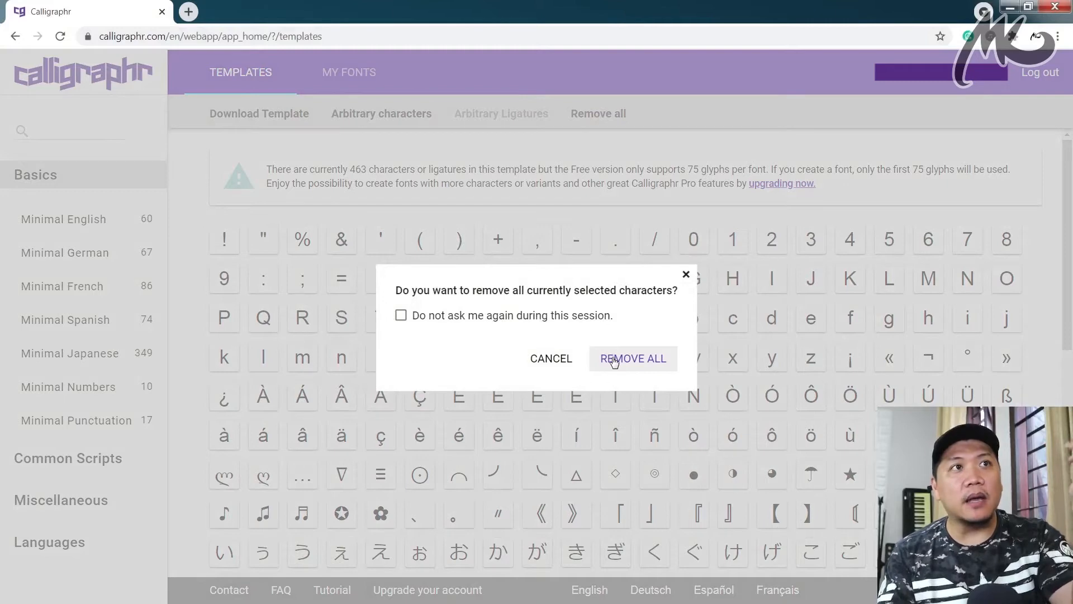
{"action": "left_click", "coordinate": [686, 275]}
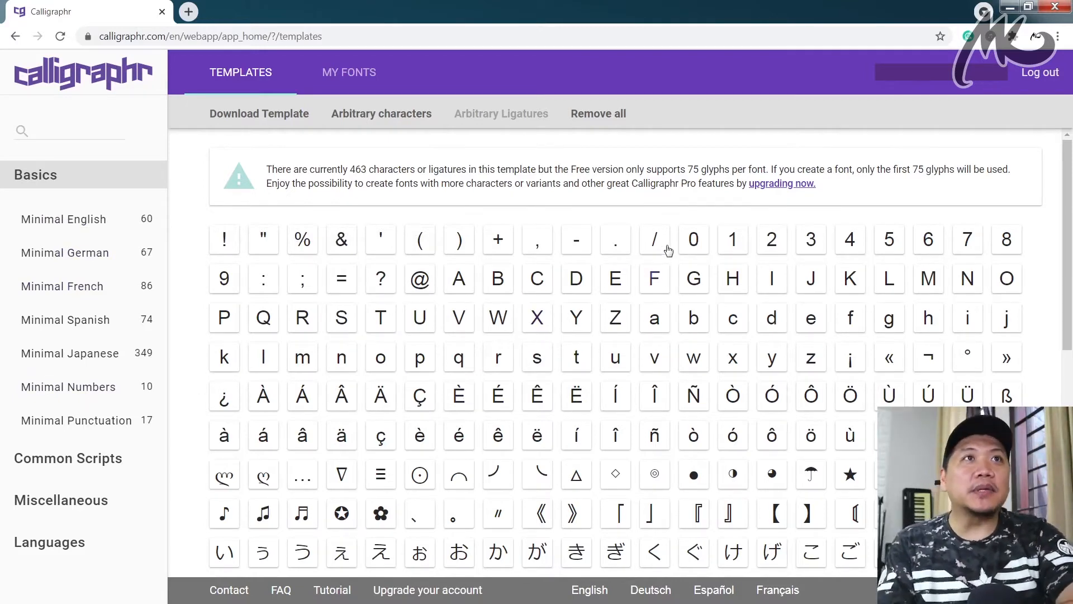
Step: Replace all characters in the template with the Minimal English set and download the template as PNG
{"action": "left_click", "coordinate": [598, 114]}
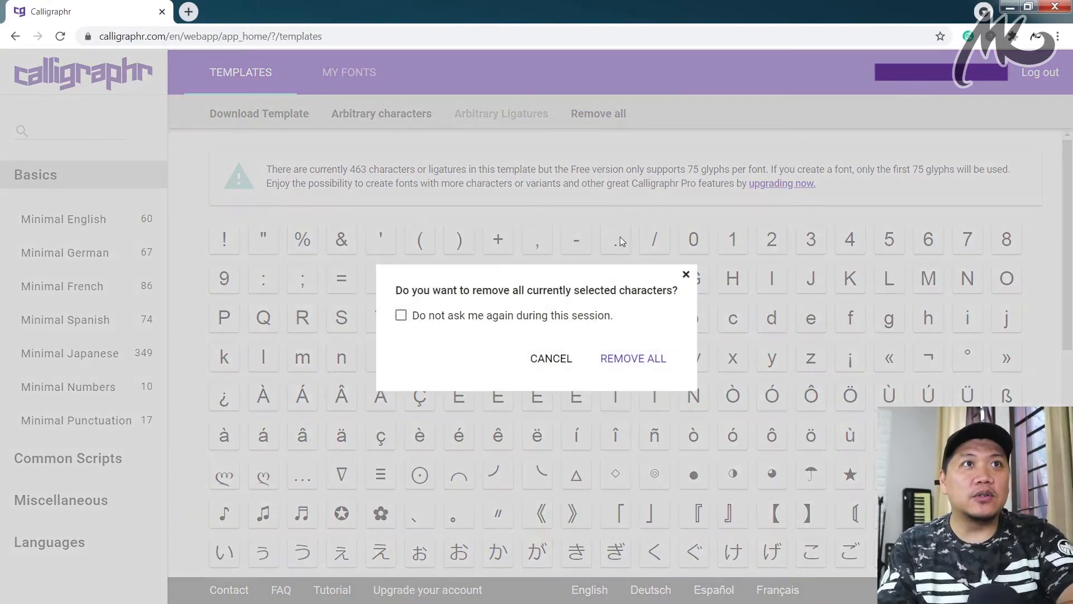
{"action": "left_click", "coordinate": [618, 359]}
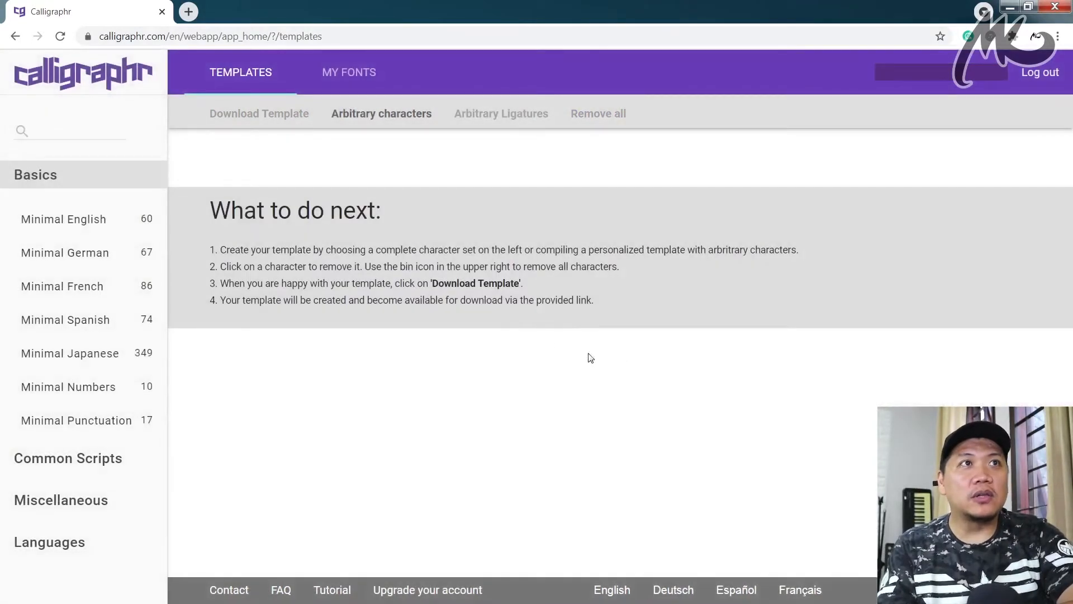
{"action": "left_click", "coordinate": [103, 224]}
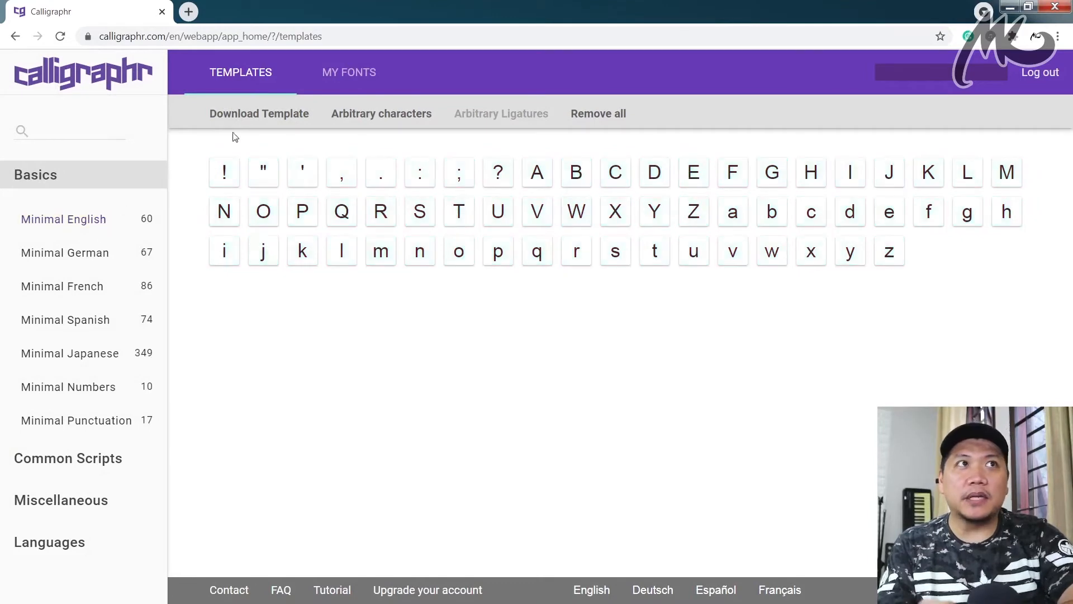
{"action": "left_click", "coordinate": [246, 118]}
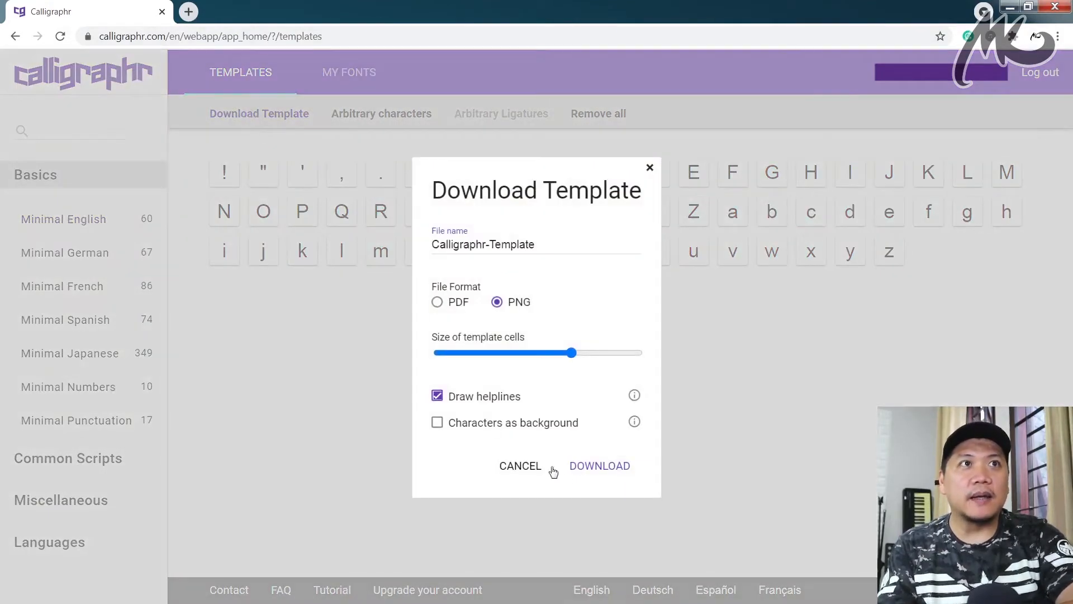
{"action": "left_click", "coordinate": [602, 474]}
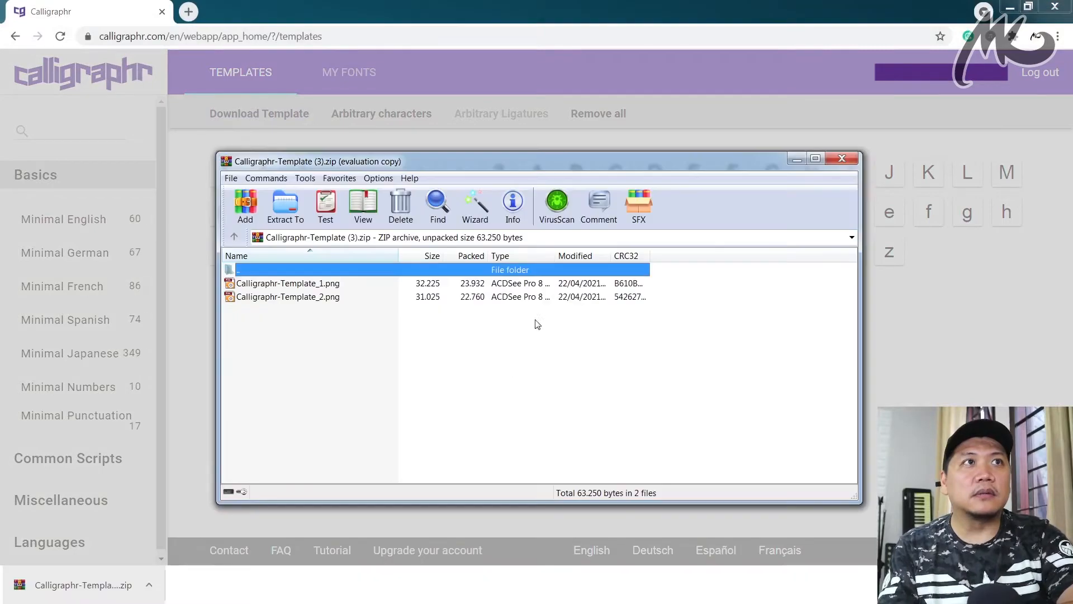
Step: Open the template images from the downloaded archive and examine their layout and character cells up close
{"action": "double_click", "coordinate": [308, 284]}
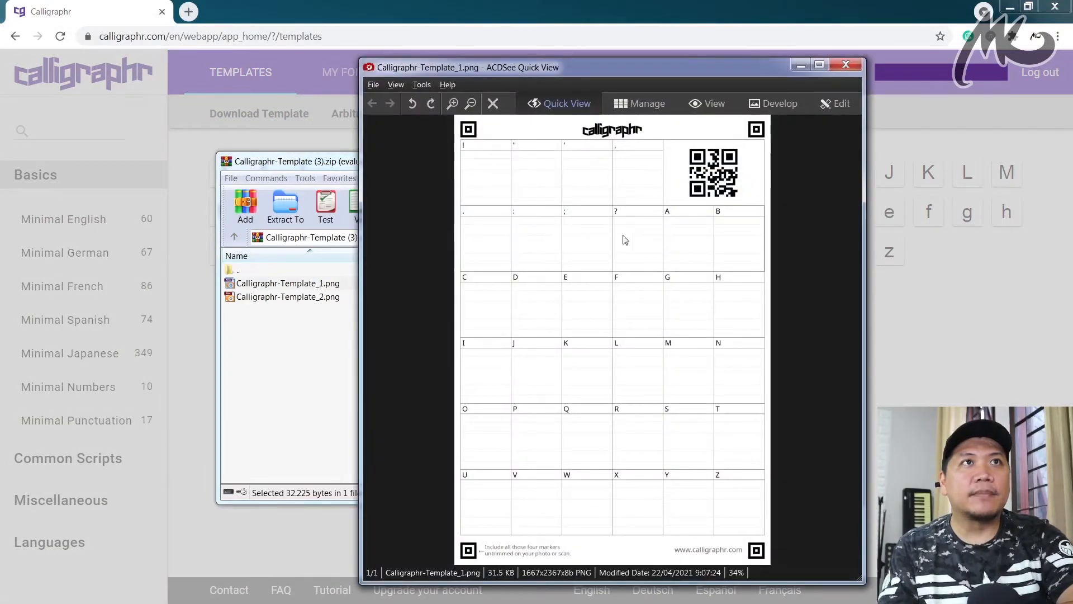
{"action": "left_click_drag", "start_coordinate": [571, 68], "coordinate": [435, 62]}
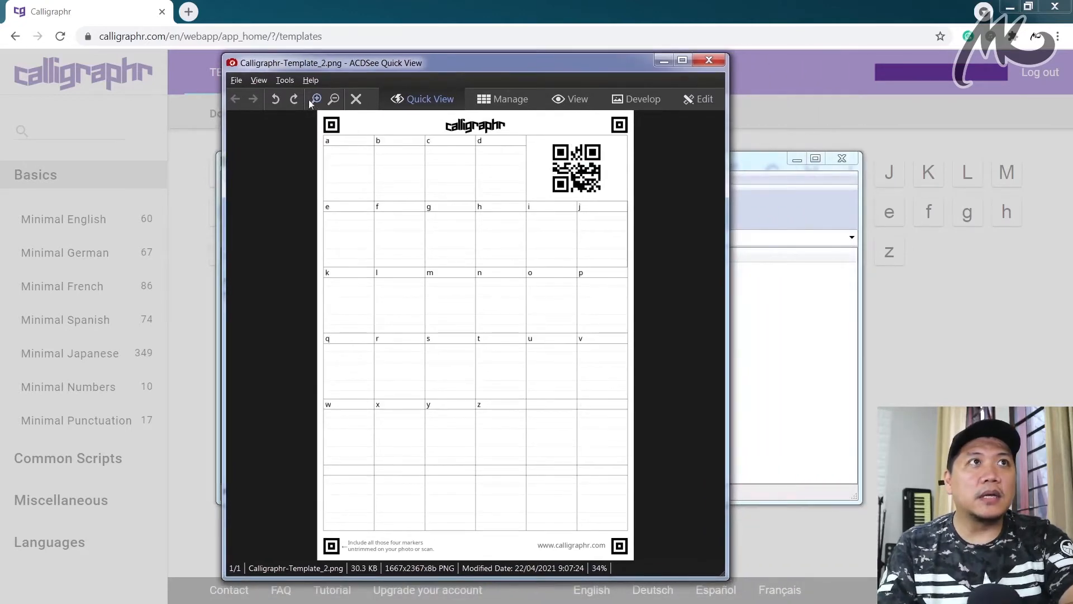
{"action": "left_click", "coordinate": [316, 99]}
{"action": "left_click", "coordinate": [316, 100]}
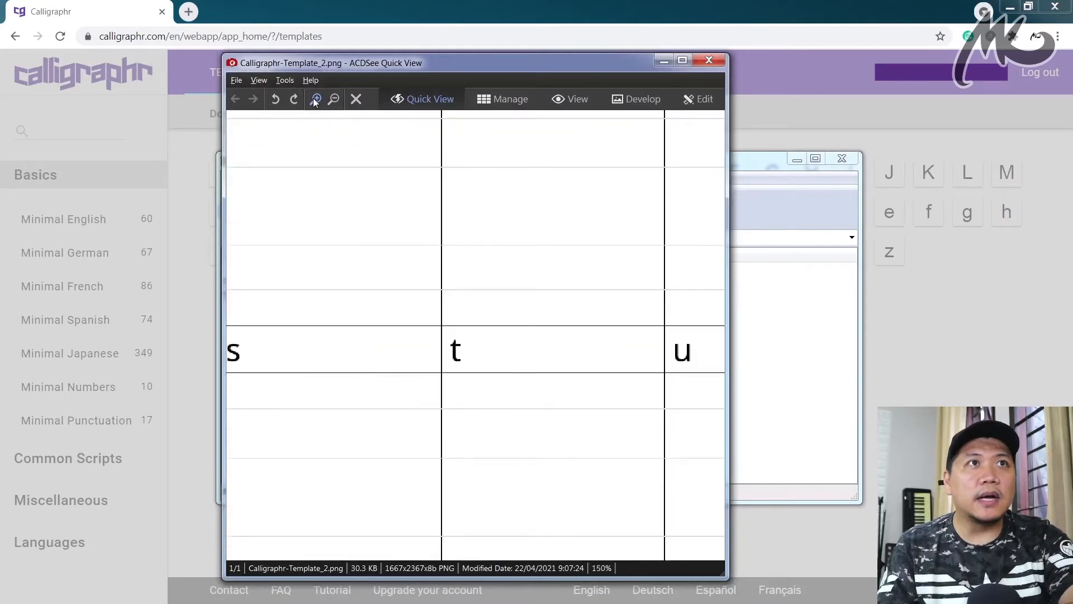
{"action": "left_click", "coordinate": [334, 100]}
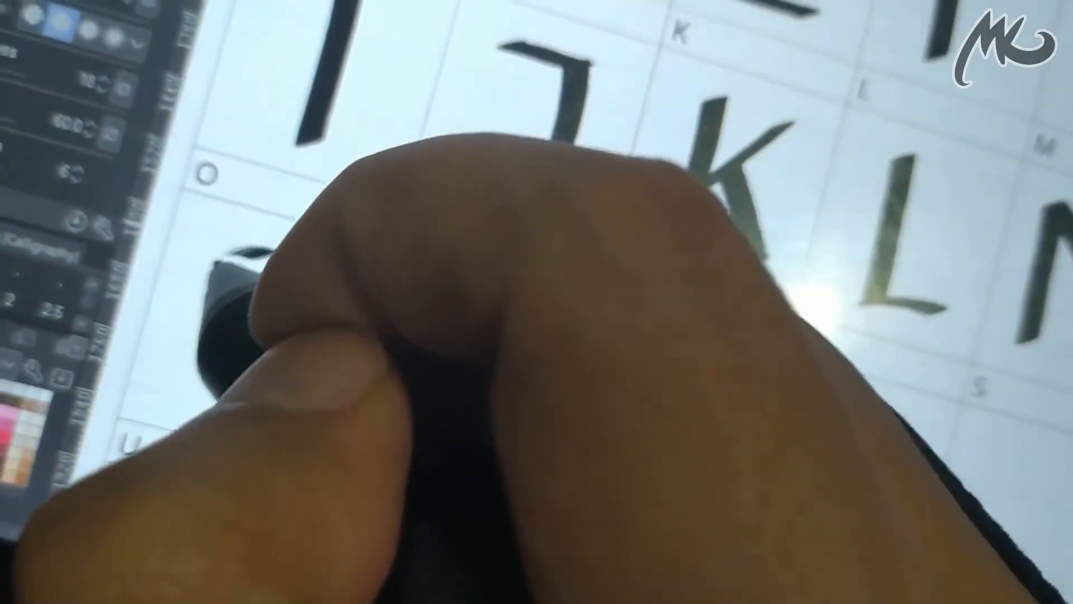
Step: Hand-letter the capitals O, P, Q and R in their template cells with the black calligraphy brush
{"action": "mouse_move", "coordinate": [217, 262]}
{"action": "left_mouse_down"}
{"action": "mouse_move", "coordinate": [188, 367]}
{"action": "mouse_move", "coordinate": [235, 405]}
{"action": "left_mouse_up"}
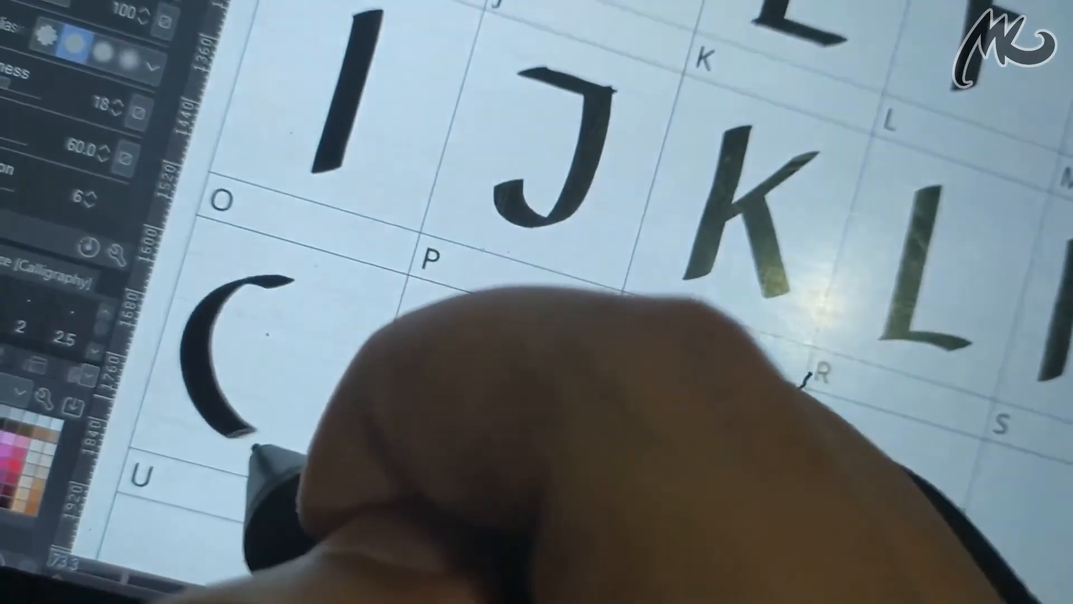
{"action": "mouse_move", "coordinate": [324, 362]}
{"action": "left_mouse_down"}
{"action": "mouse_move", "coordinate": [328, 299]}
{"action": "mouse_move", "coordinate": [302, 268]}
{"action": "left_mouse_up"}
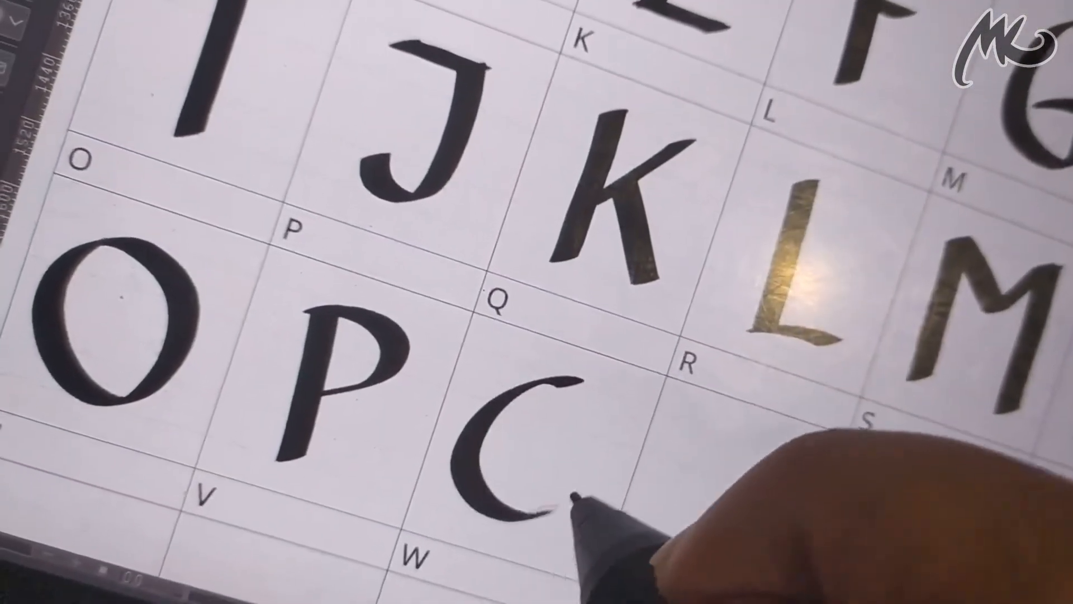
{"action": "mouse_move", "coordinate": [573, 494]}
{"action": "left_mouse_down"}
{"action": "mouse_move", "coordinate": [599, 418]}
{"action": "mouse_move", "coordinate": [577, 394]}
{"action": "left_mouse_up"}
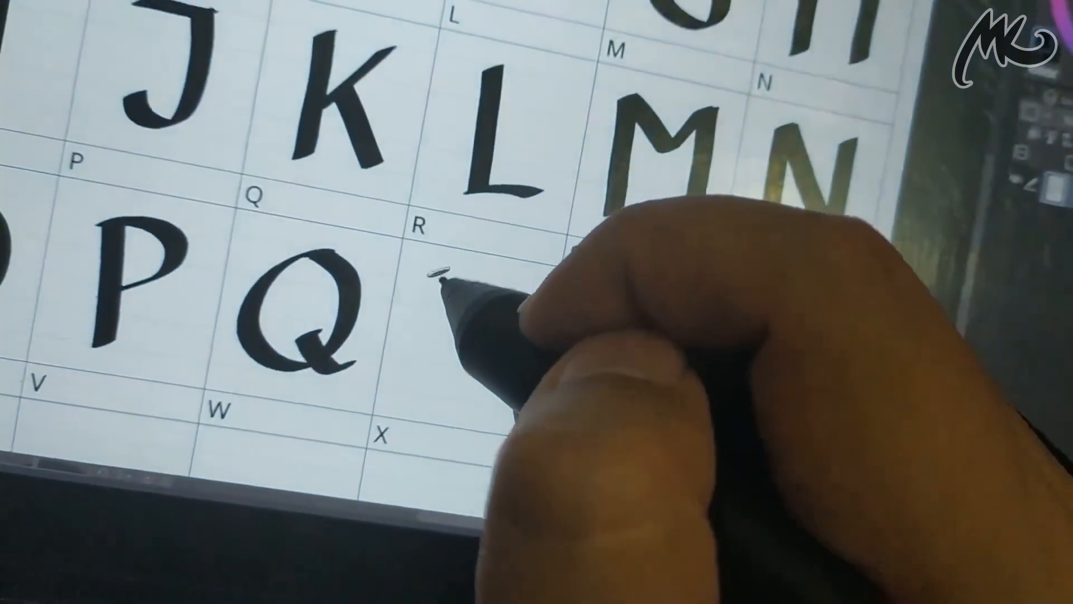
{"action": "left_click_drag", "start_coordinate": [442, 272], "coordinate": [430, 391]}
{"action": "mouse_move", "coordinate": [441, 274]}
{"action": "left_mouse_down"}
{"action": "mouse_move", "coordinate": [503, 287]}
{"action": "mouse_move", "coordinate": [455, 325]}
{"action": "mouse_move", "coordinate": [496, 335]}
{"action": "mouse_move", "coordinate": [472, 328]}
{"action": "mouse_move", "coordinate": [492, 391]}
{"action": "left_mouse_up"}
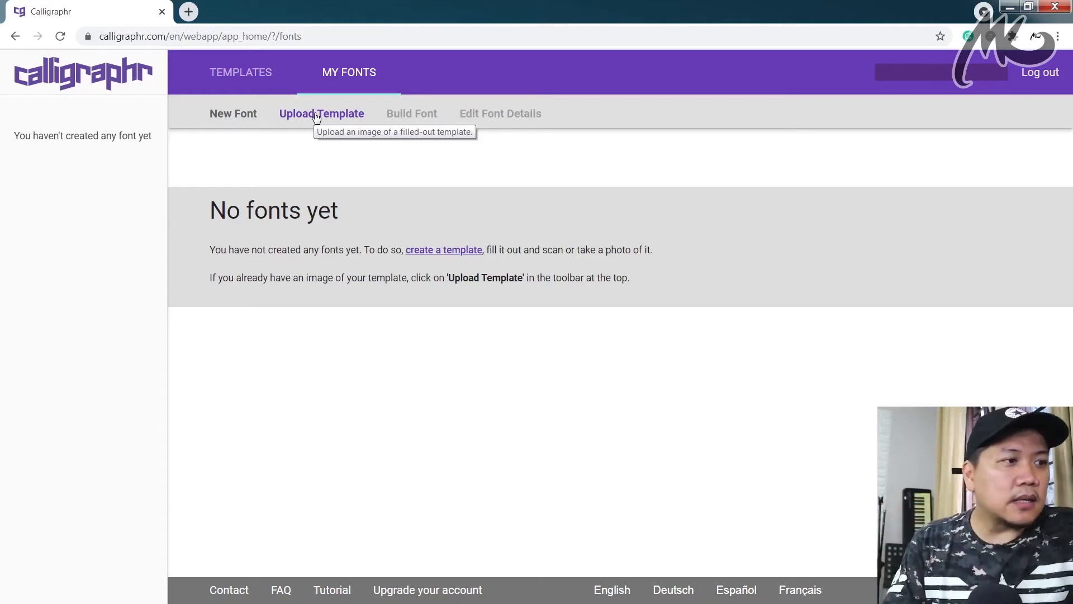
{"action": "left_click", "coordinate": [316, 115]}
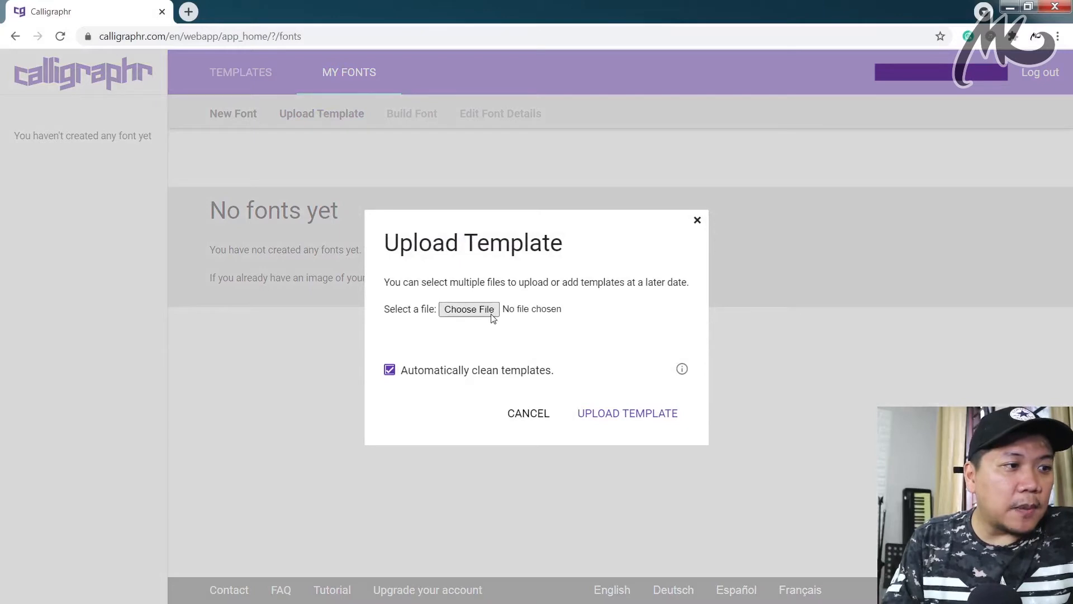
{"action": "left_click", "coordinate": [698, 220]}
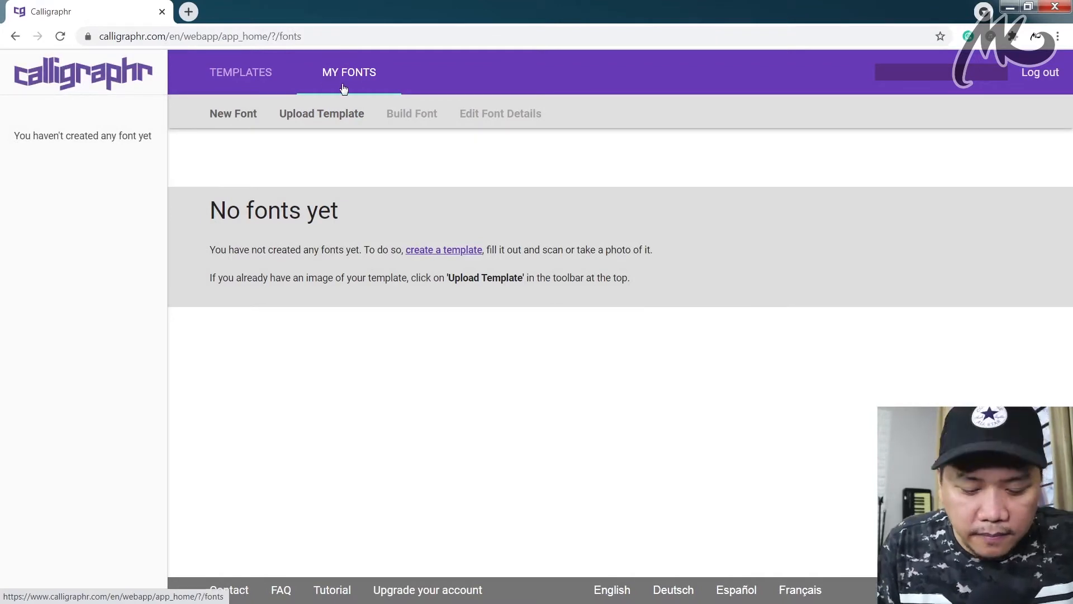
{"action": "left_click", "coordinate": [240, 74]}
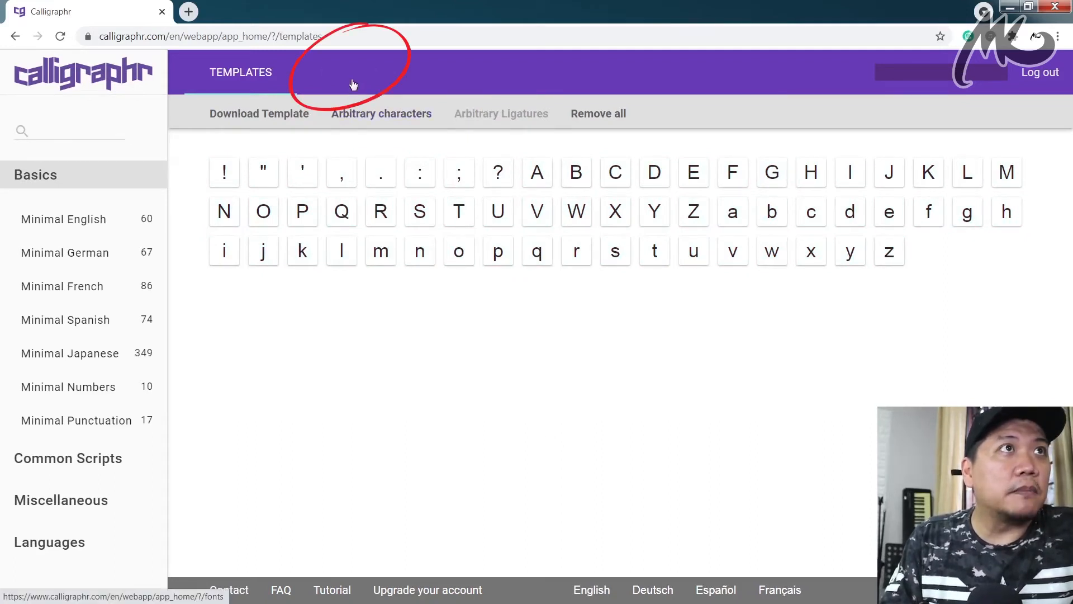
Step: Upload the filled-out Calligraphr-Template_1.jpg and Calligraphr-Template_2.jpg to My Fonts with automatic template cleaning enabled
{"action": "left_click", "coordinate": [354, 84]}
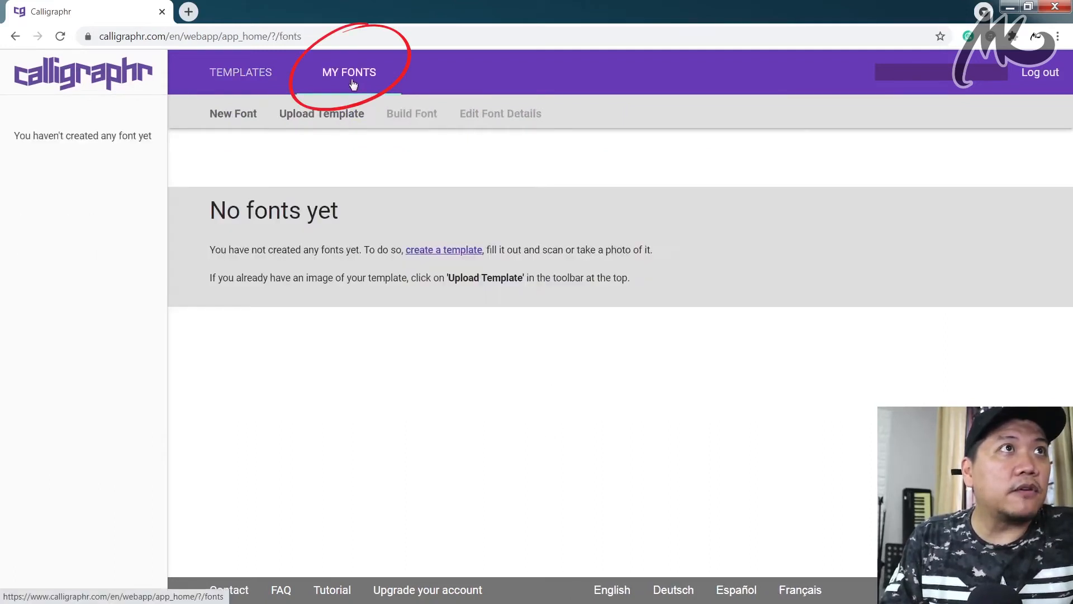
{"action": "left_click", "coordinate": [299, 115]}
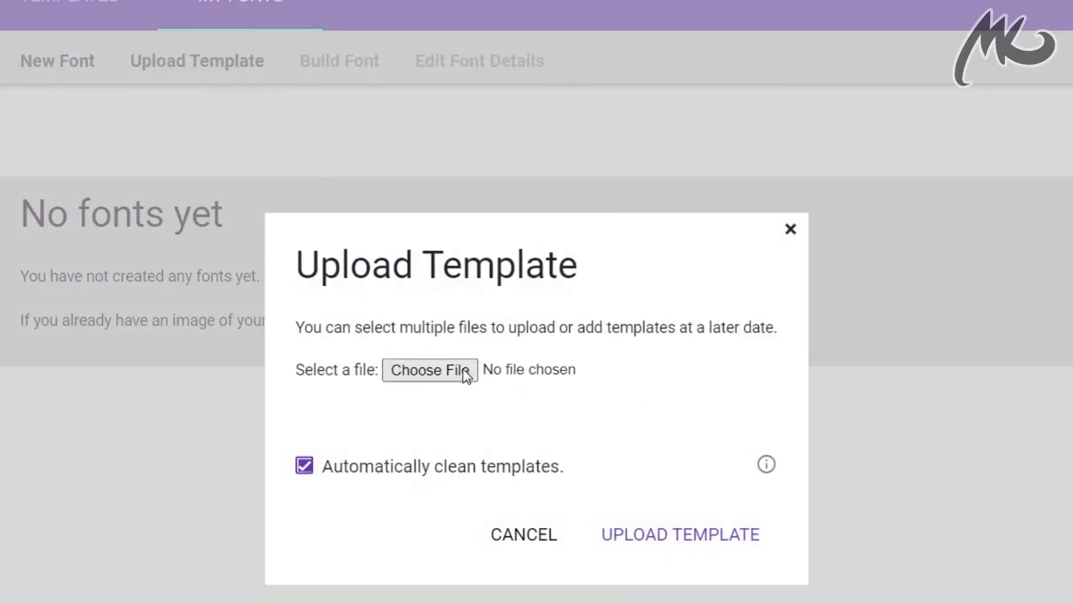
{"action": "left_click", "coordinate": [463, 370]}
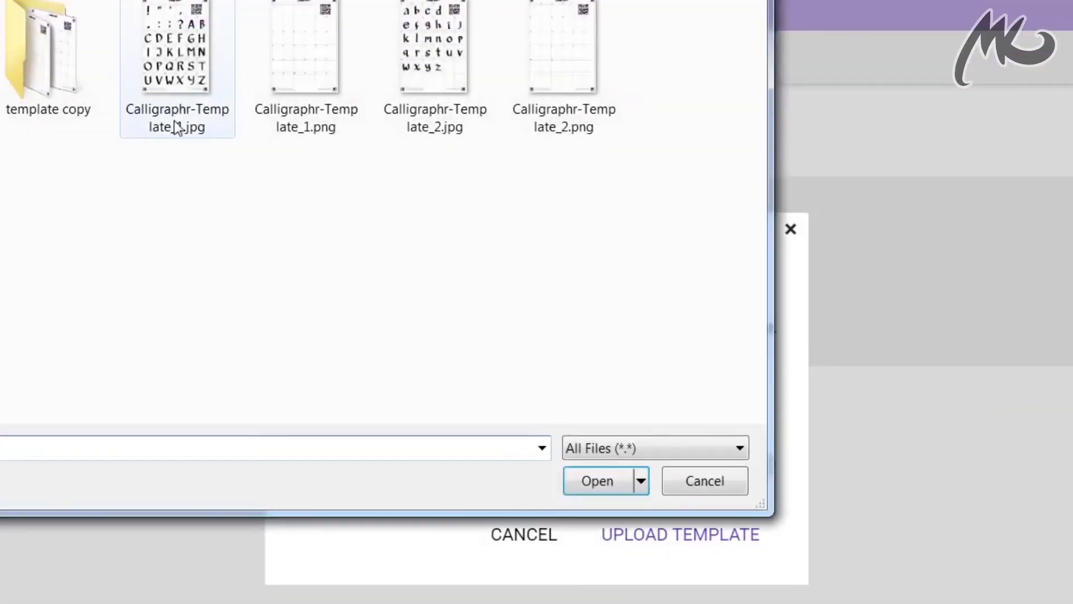
{"action": "left_click", "coordinate": [190, 69]}
{"action": "left_click", "coordinate": [589, 483]}
{"action": "left_click", "coordinate": [484, 371]}
{"action": "left_click", "coordinate": [426, 95]}
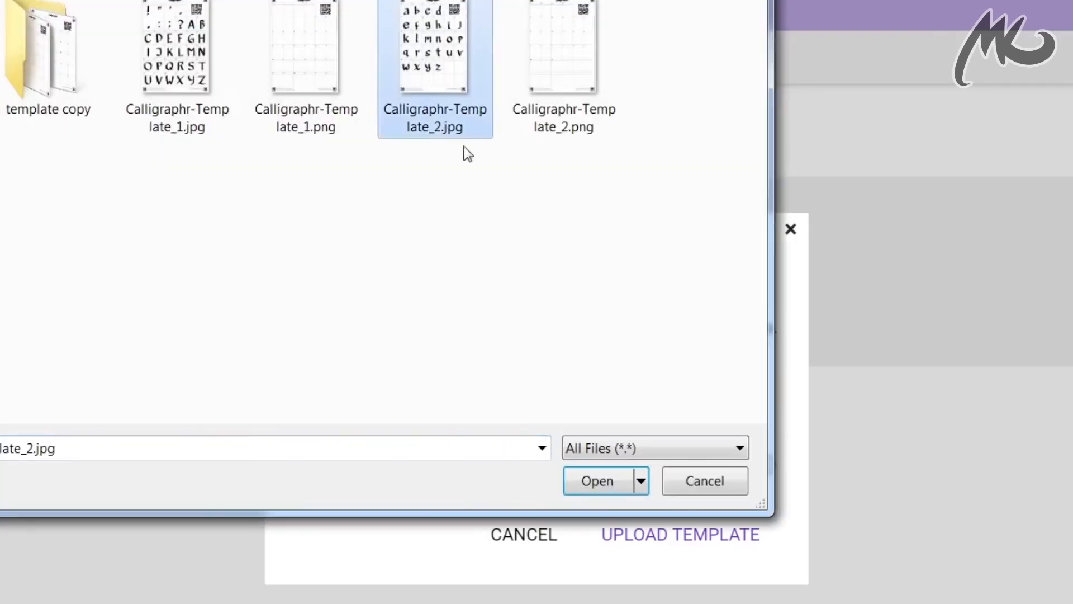
{"action": "left_click", "coordinate": [606, 481]}
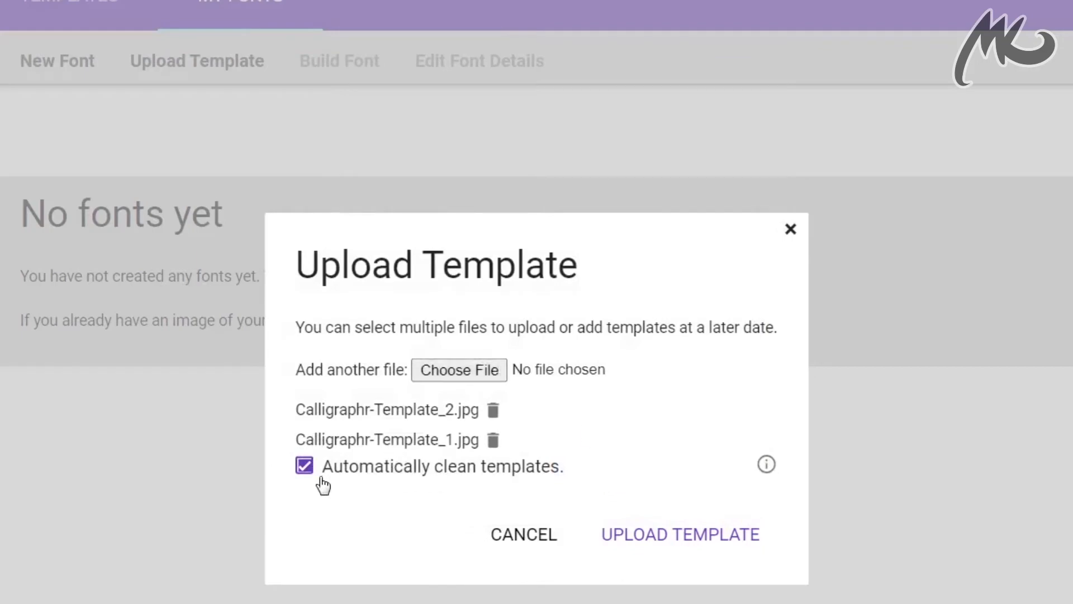
{"action": "left_click", "coordinate": [650, 535]}
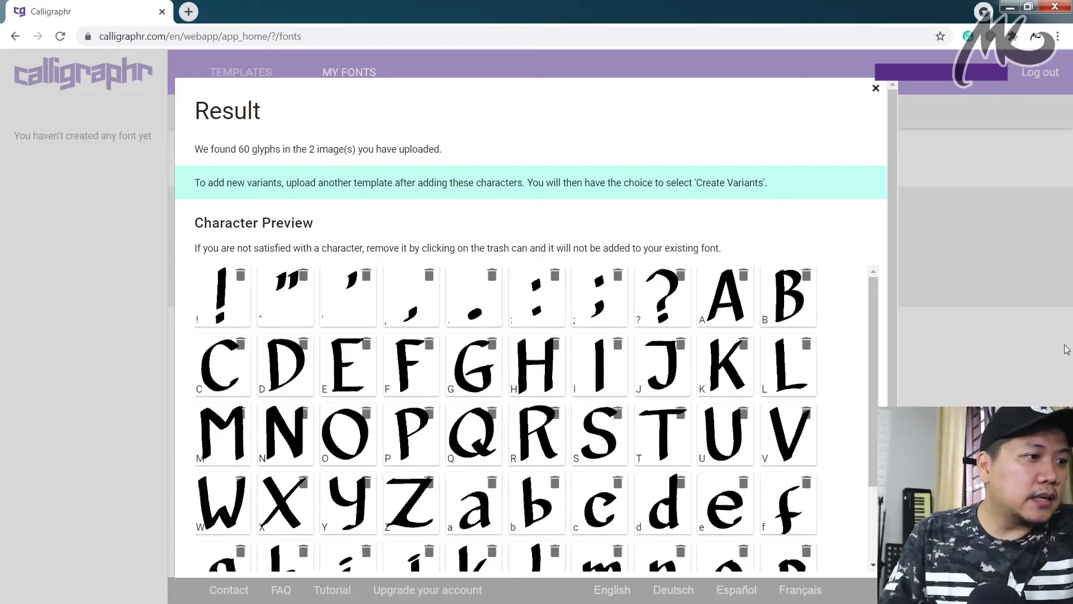
Step: Review the previews of all characters found in the uploaded templates and add them to the font
{"action": "scroll", "coordinate": [865, 430], "scroll_direction": "down", "scroll_amount": 2}
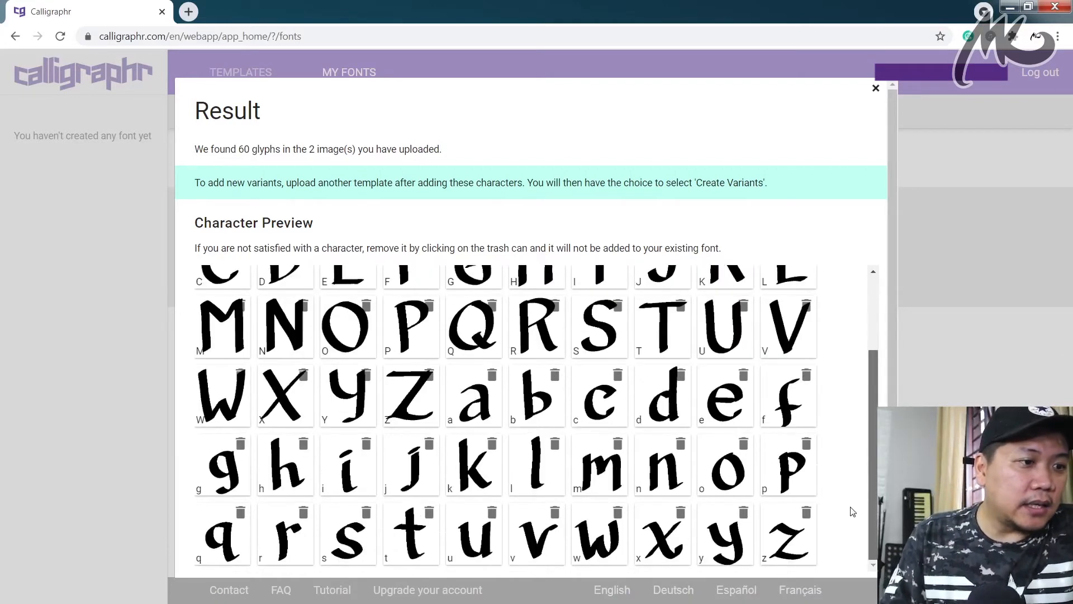
{"action": "scroll", "coordinate": [852, 511], "scroll_direction": "up", "scroll_amount": 2}
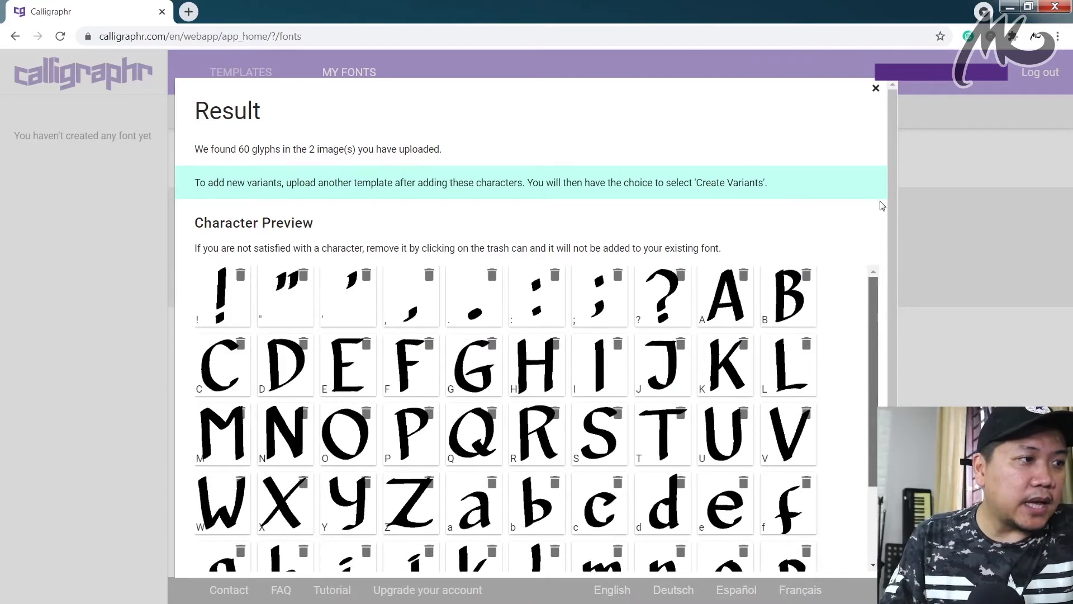
{"action": "scroll", "coordinate": [882, 235], "scroll_direction": "down", "scroll_amount": 2}
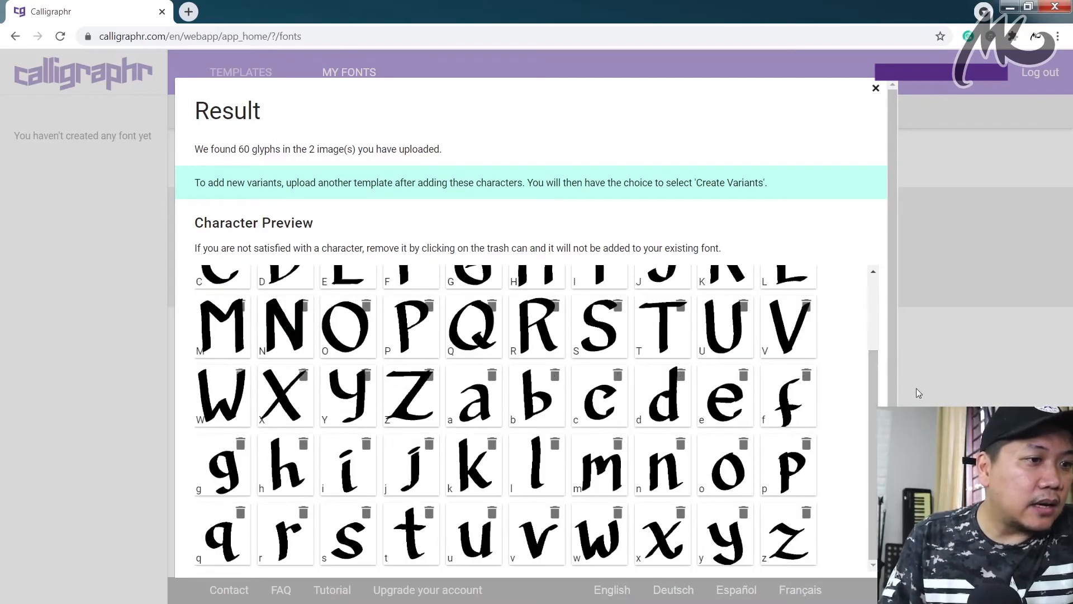
{"action": "scroll", "coordinate": [894, 333], "scroll_direction": "down", "scroll_amount": 1}
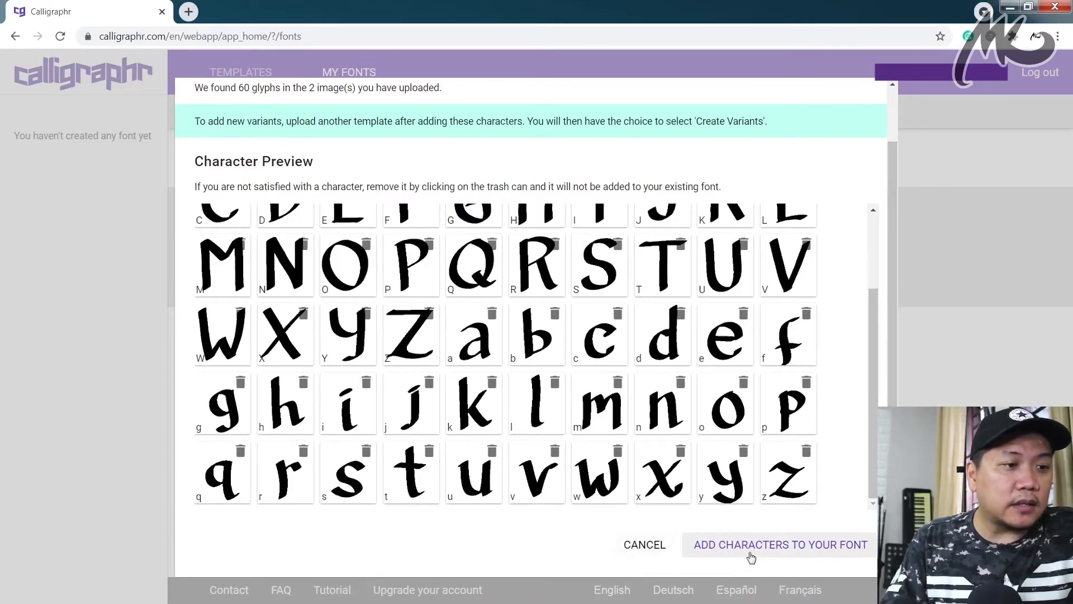
{"action": "scroll", "coordinate": [733, 419], "scroll_direction": "up", "scroll_amount": 3}
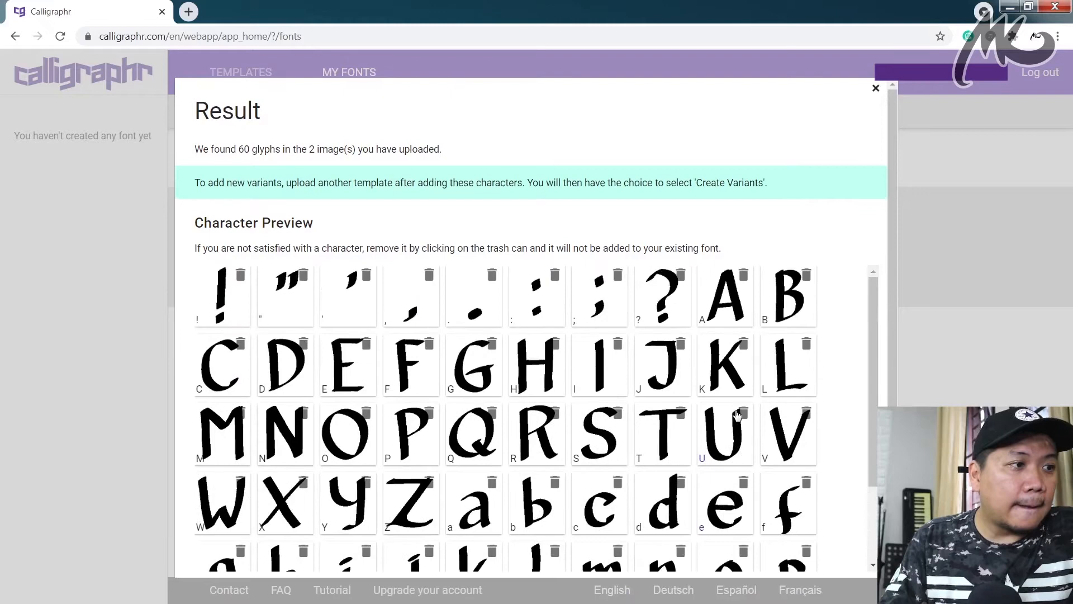
{"action": "scroll", "coordinate": [736, 415], "scroll_direction": "down", "scroll_amount": 2}
{"action": "scroll", "coordinate": [847, 462], "scroll_direction": "down", "scroll_amount": 1}
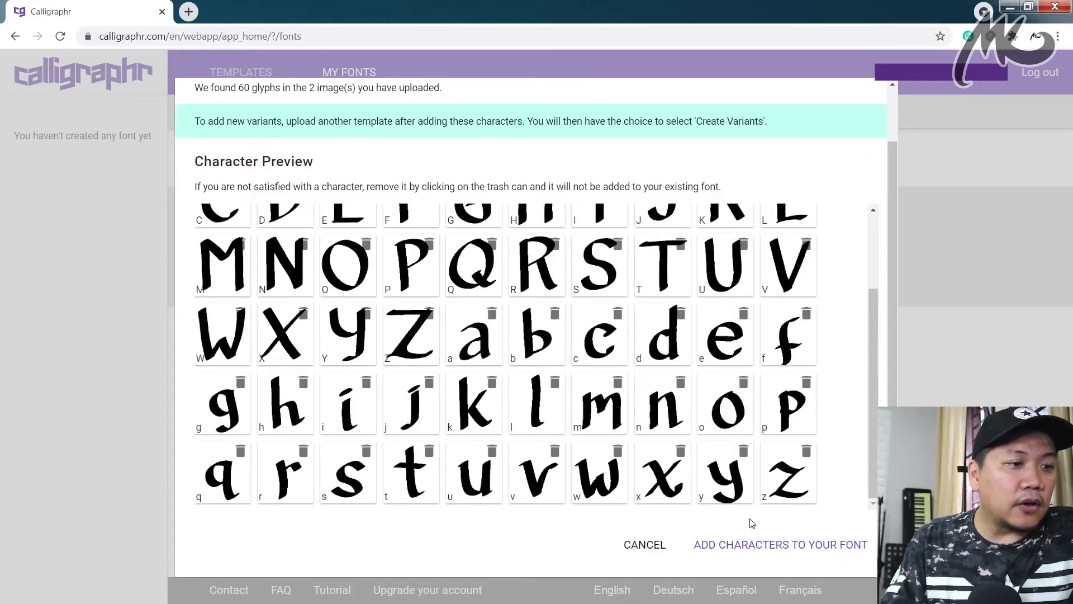
{"action": "left_click", "coordinate": [735, 544]}
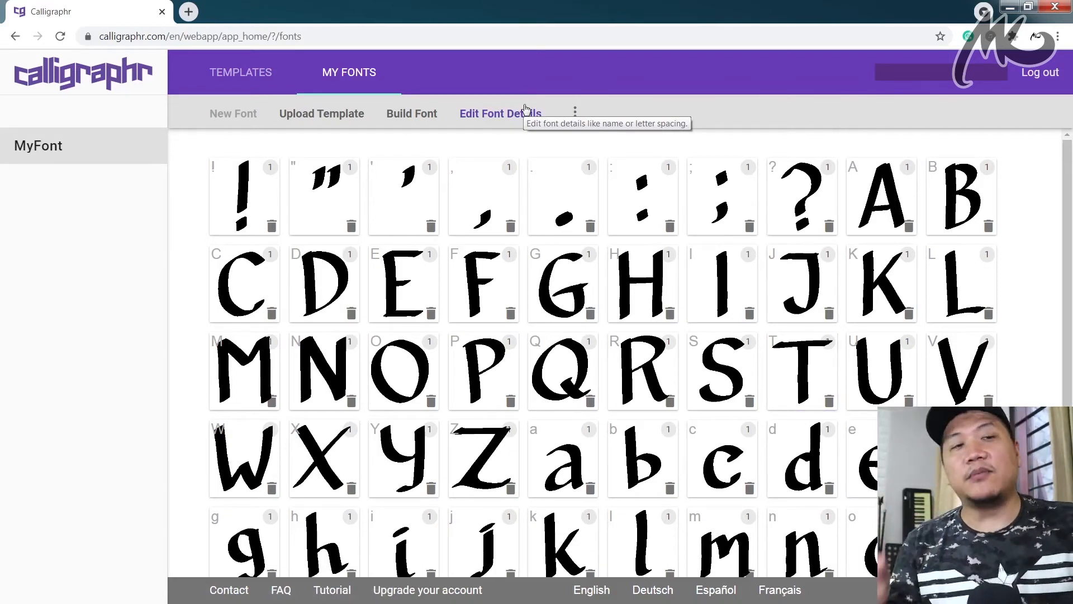
Step: In the font details, rename MyFont to the creator's first name in capitals followed by "handwriting-1"
{"action": "left_click", "coordinate": [509, 121]}
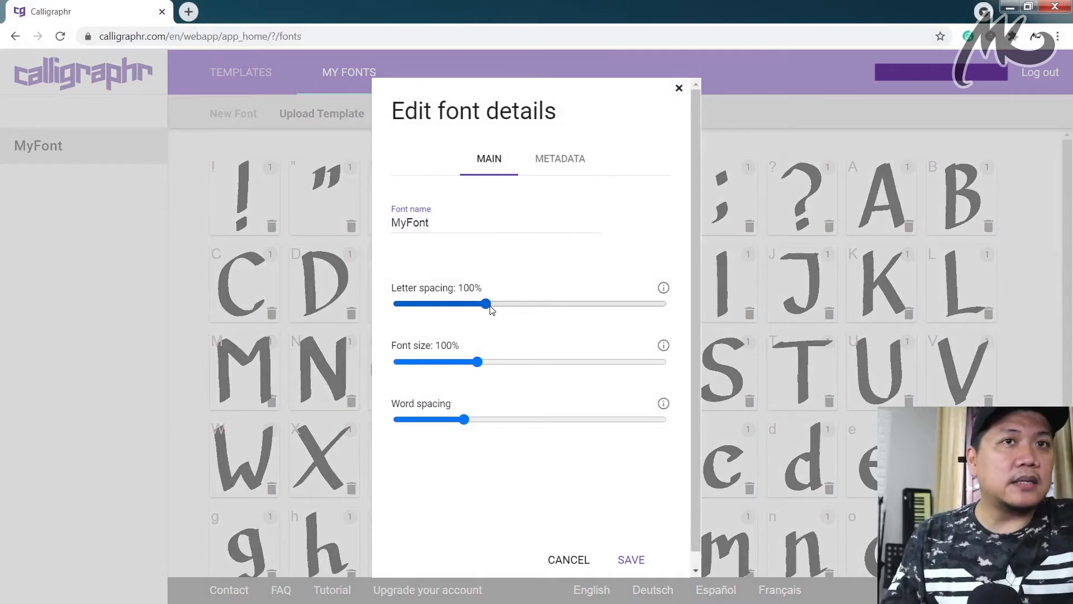
{"action": "double_click", "coordinate": [469, 222]}
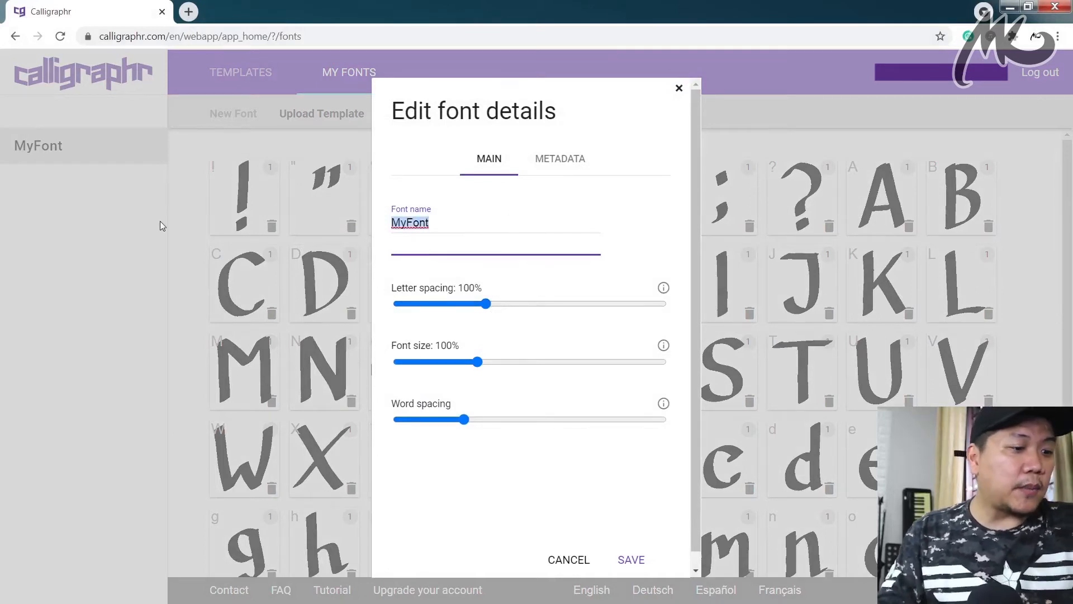
{"action": "type", "text": "mike handwriting-1"}
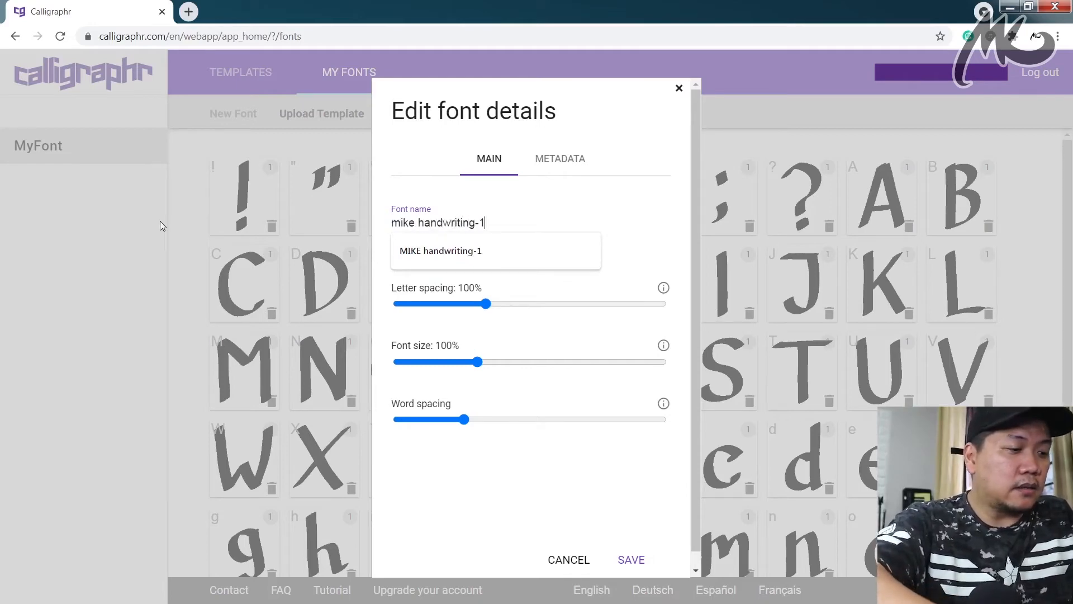
{"action": "left_click", "coordinate": [454, 257]}
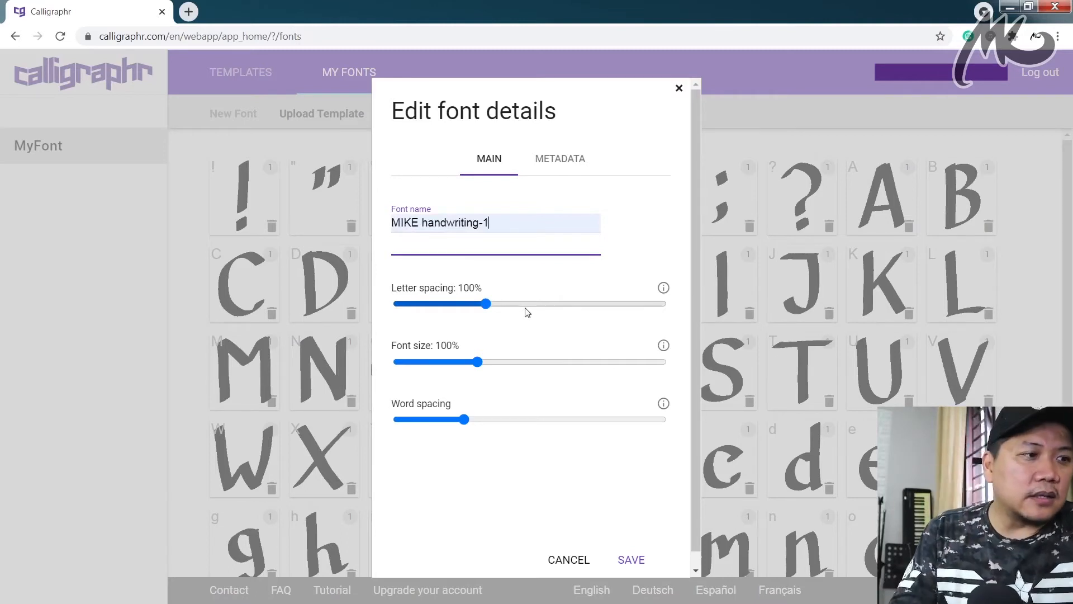
Step: Set letter spacing to 42% and font size to 77%, widen the word spacing to just past mid-range, and save the font details
{"action": "left_click_drag", "start_coordinate": [486, 304], "coordinate": [445, 307]}
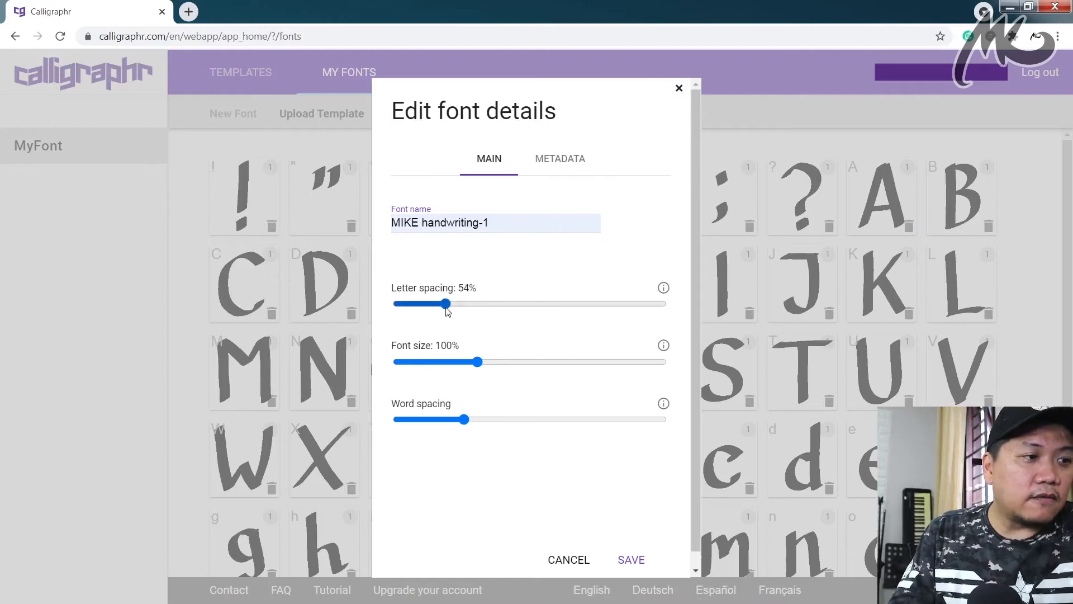
{"action": "left_click_drag", "start_coordinate": [476, 367], "coordinate": [462, 368]}
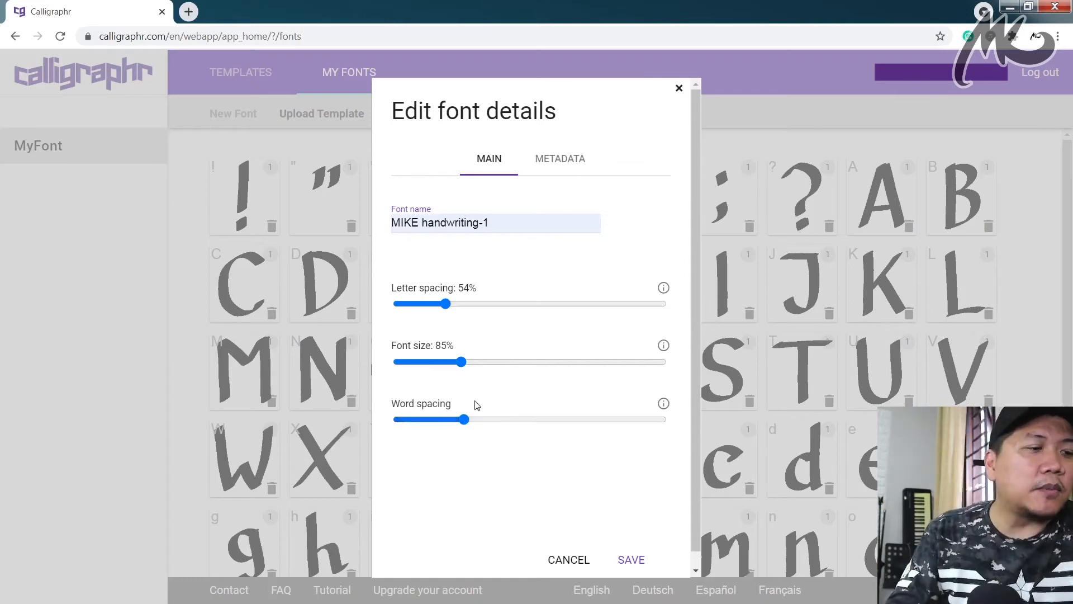
{"action": "left_click_drag", "start_coordinate": [467, 421], "coordinate": [543, 420]}
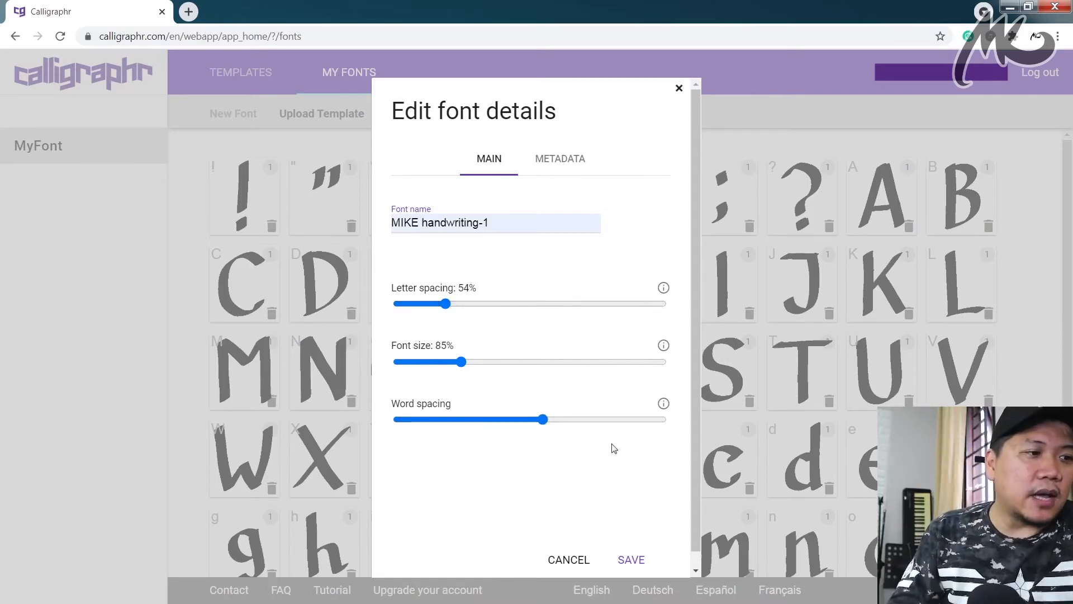
{"action": "left_click_drag", "start_coordinate": [462, 362], "coordinate": [452, 362]}
{"action": "left_click_drag", "start_coordinate": [452, 306], "coordinate": [435, 305]}
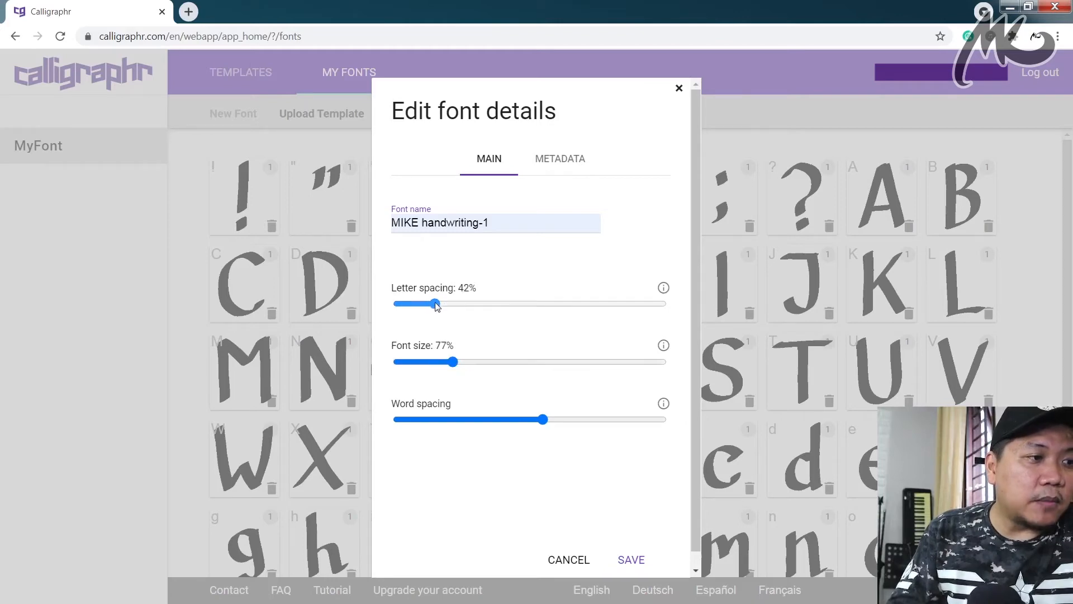
{"action": "left_click", "coordinate": [631, 561]}
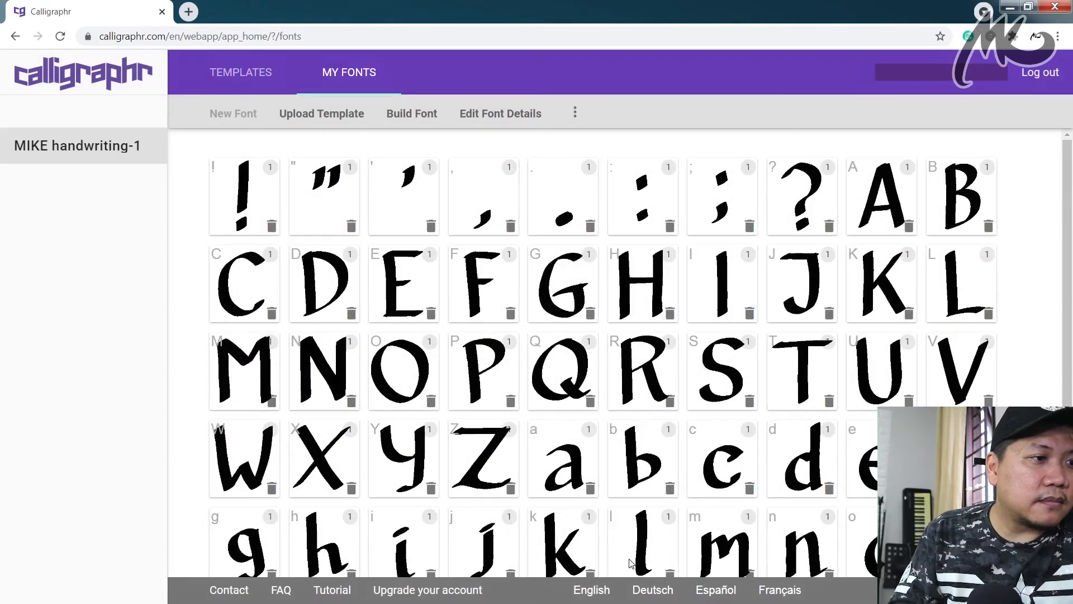
Step: Build the font without randomized characters and preview it on the Dutch sample text at a larger preview size
{"action": "left_click", "coordinate": [420, 120]}
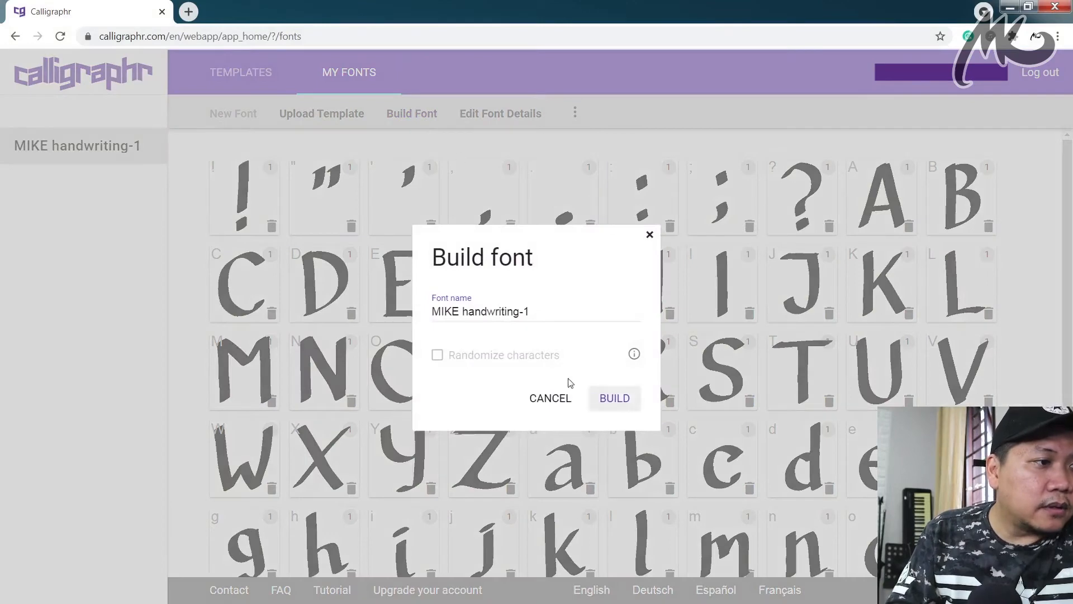
{"action": "left_click", "coordinate": [618, 399]}
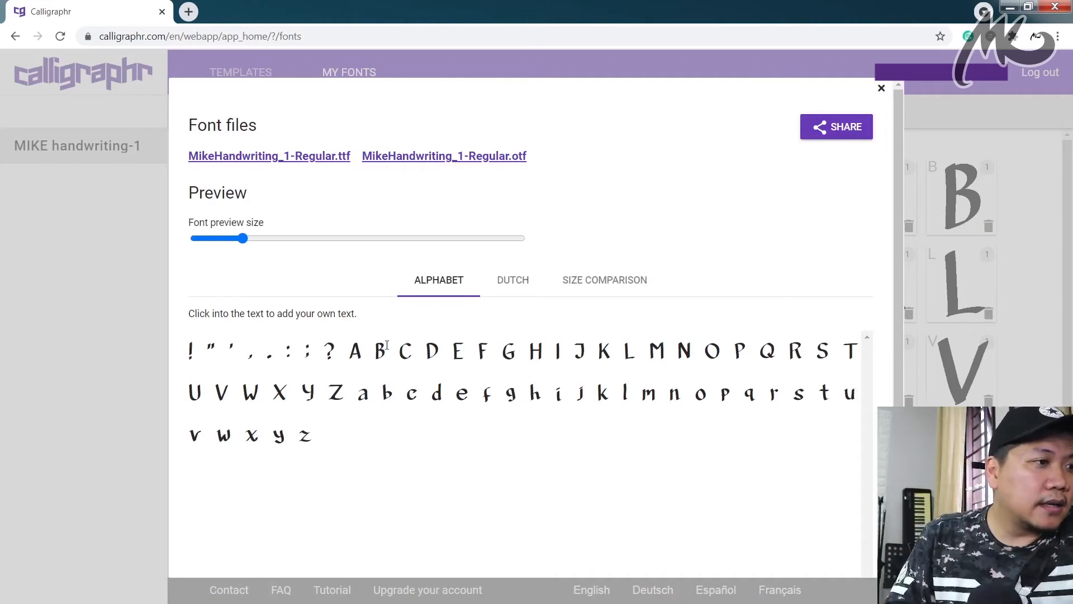
{"action": "left_click", "coordinate": [510, 281]}
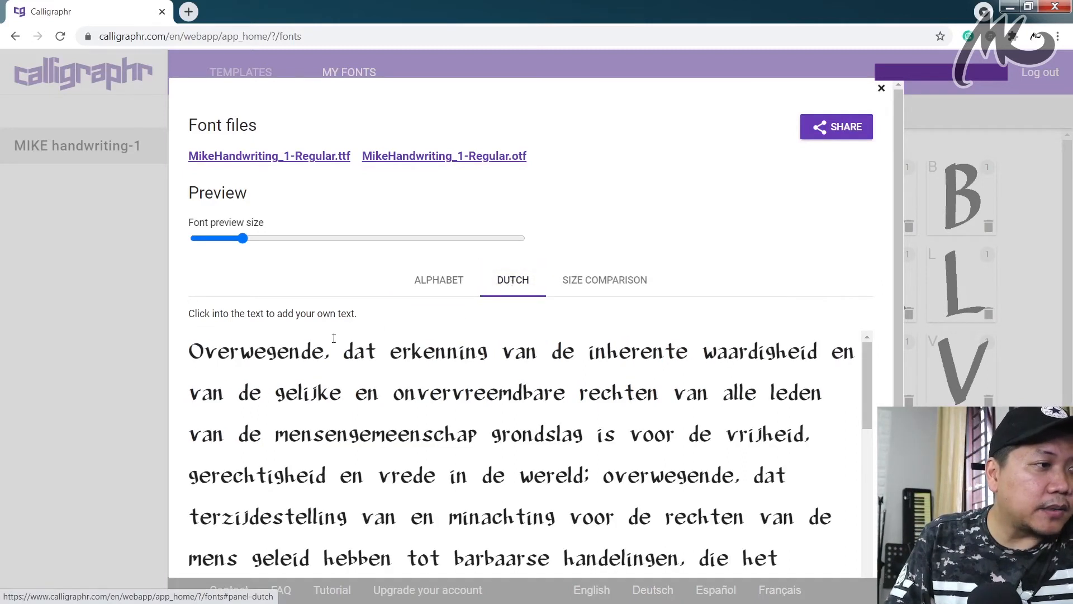
{"action": "left_click_drag", "start_coordinate": [869, 368], "coordinate": [865, 333]}
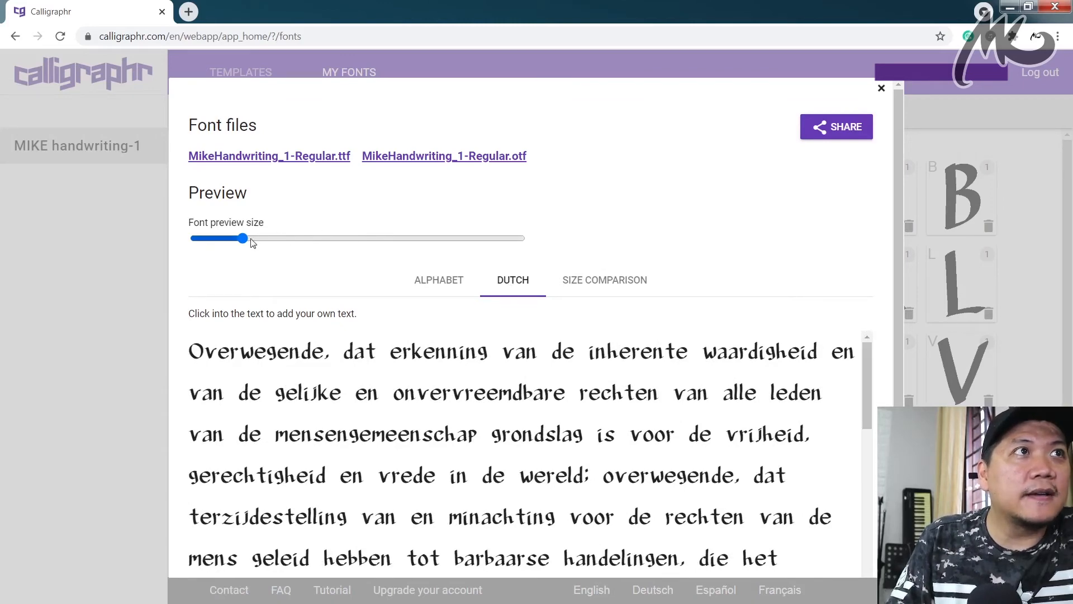
{"action": "left_click_drag", "start_coordinate": [249, 243], "coordinate": [299, 208]}
Step: Compare the size of the font's characters with other fonts, then examine the enlarged Dutch sample text
{"action": "left_click", "coordinate": [614, 281]}
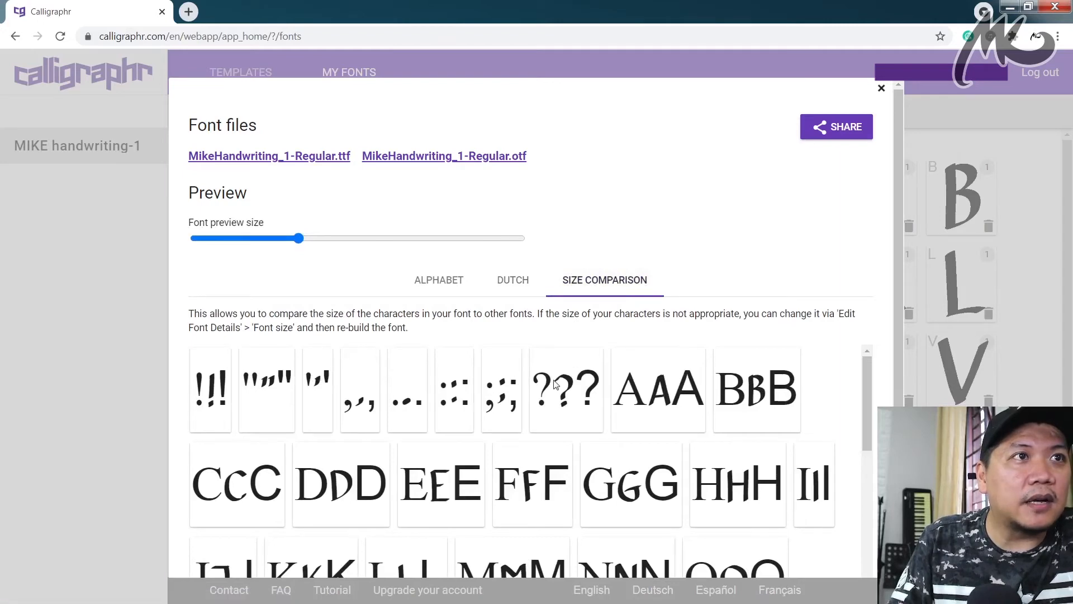
{"action": "scroll", "coordinate": [555, 383], "scroll_direction": "down", "scroll_amount": 3}
{"action": "scroll", "coordinate": [555, 384], "scroll_direction": "up", "scroll_amount": 2}
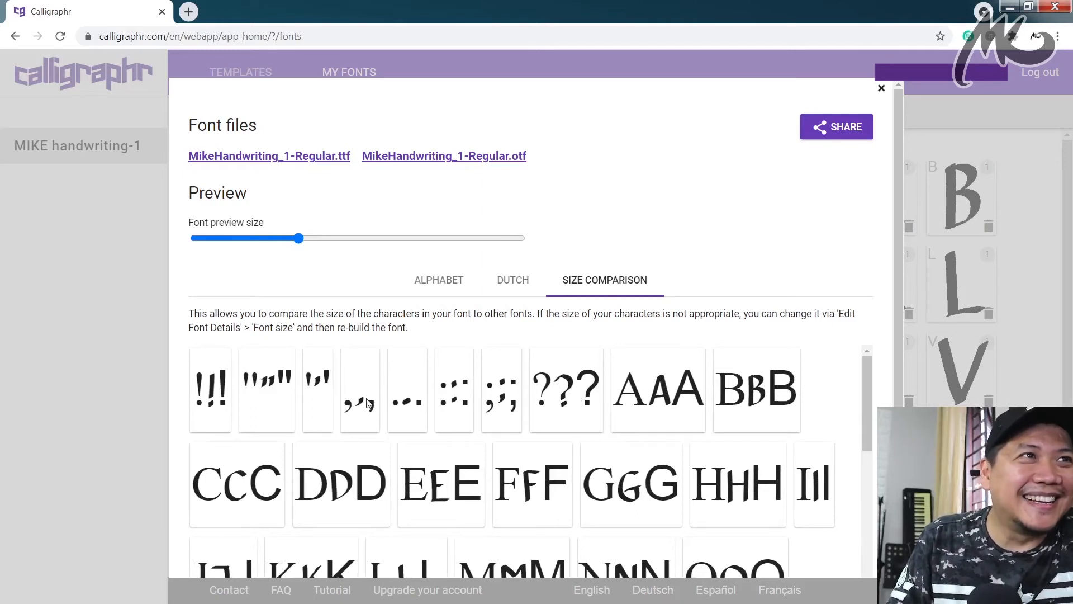
{"action": "scroll", "coordinate": [516, 400], "scroll_direction": "down", "scroll_amount": 6}
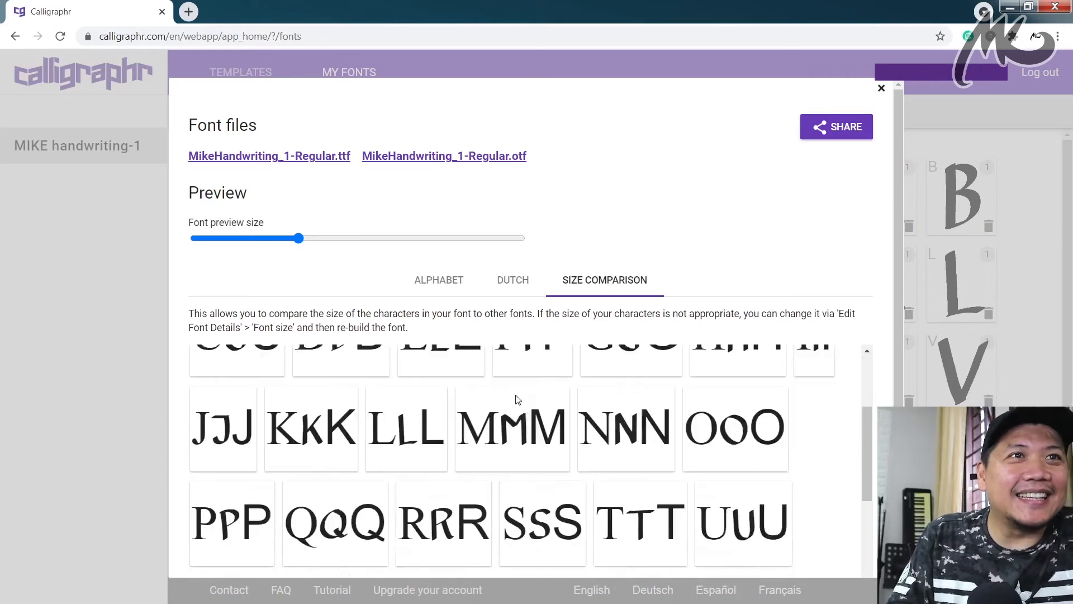
{"action": "scroll", "coordinate": [516, 398], "scroll_direction": "down", "scroll_amount": 4}
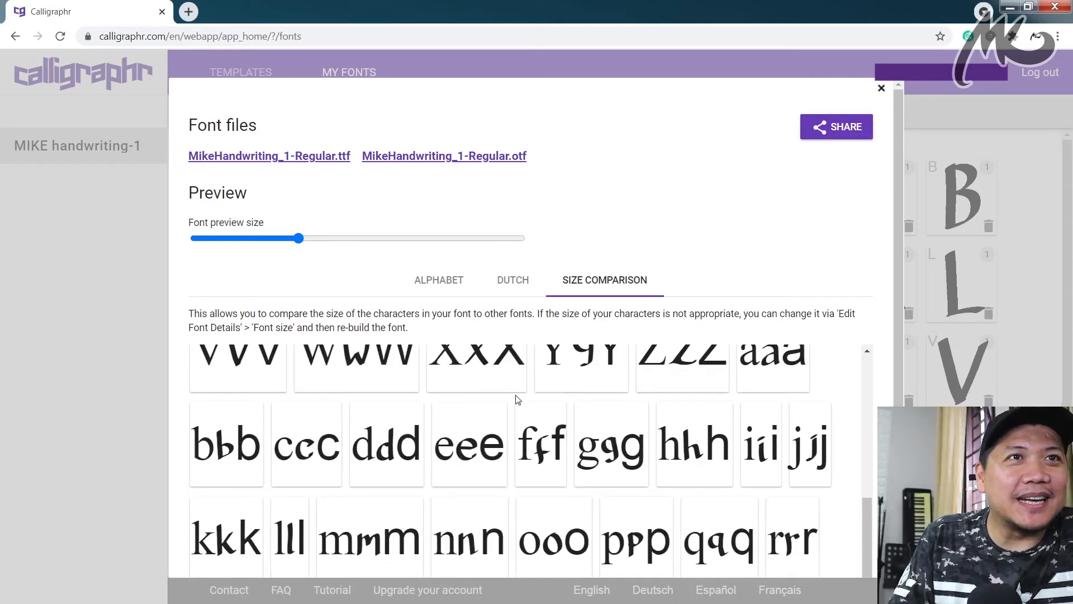
{"action": "scroll", "coordinate": [516, 399], "scroll_direction": "down", "scroll_amount": 3}
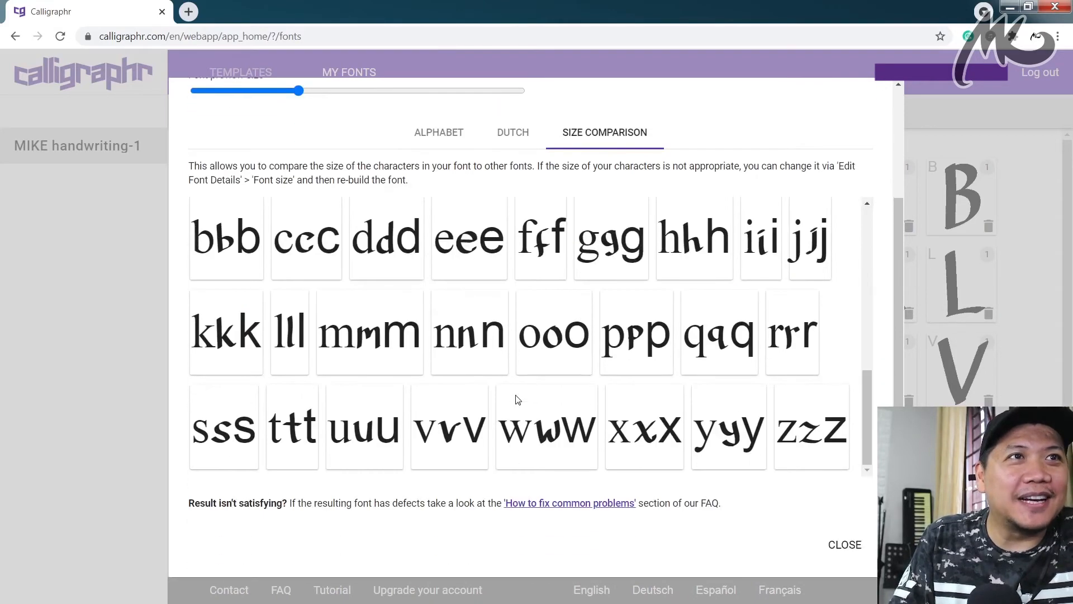
{"action": "scroll", "coordinate": [516, 399], "scroll_direction": "up", "scroll_amount": 10}
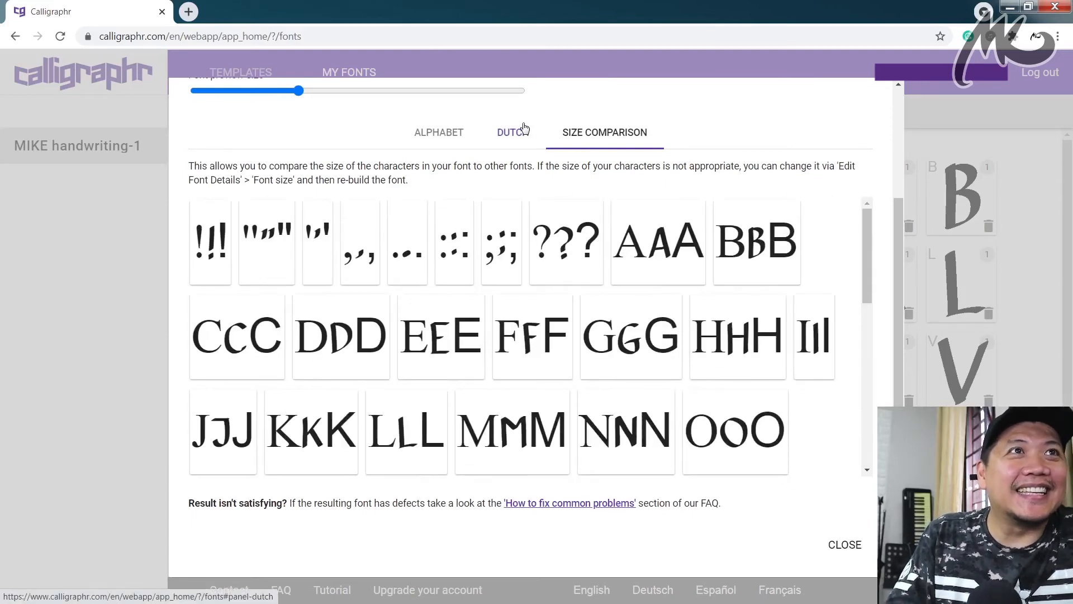
{"action": "left_click", "coordinate": [525, 139]}
{"action": "scroll", "coordinate": [569, 280], "scroll_direction": "up", "scroll_amount": 3}
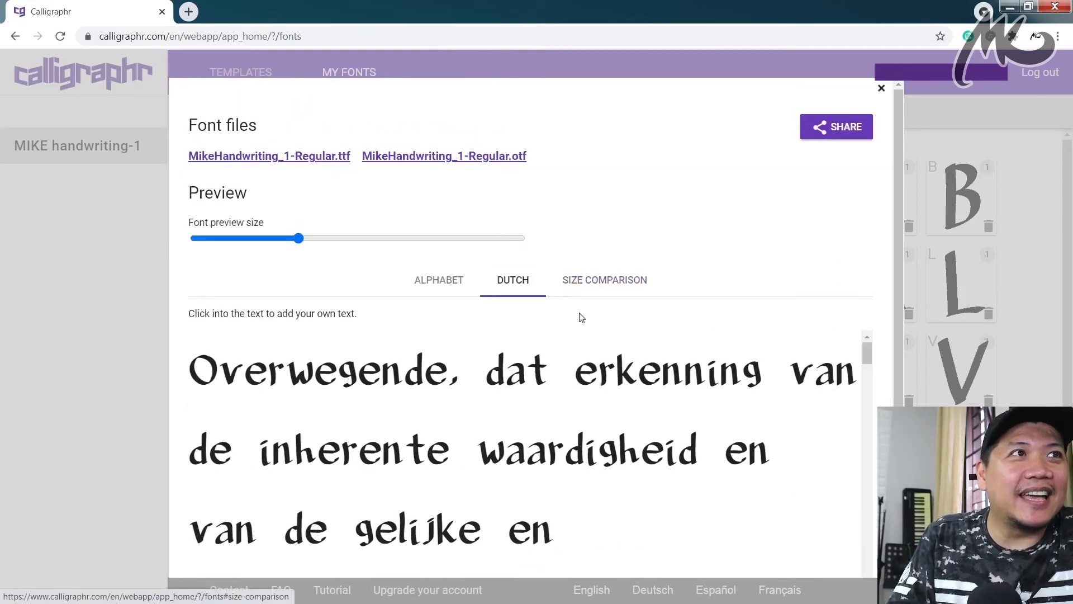
{"action": "scroll", "coordinate": [590, 335], "scroll_direction": "down", "scroll_amount": 3}
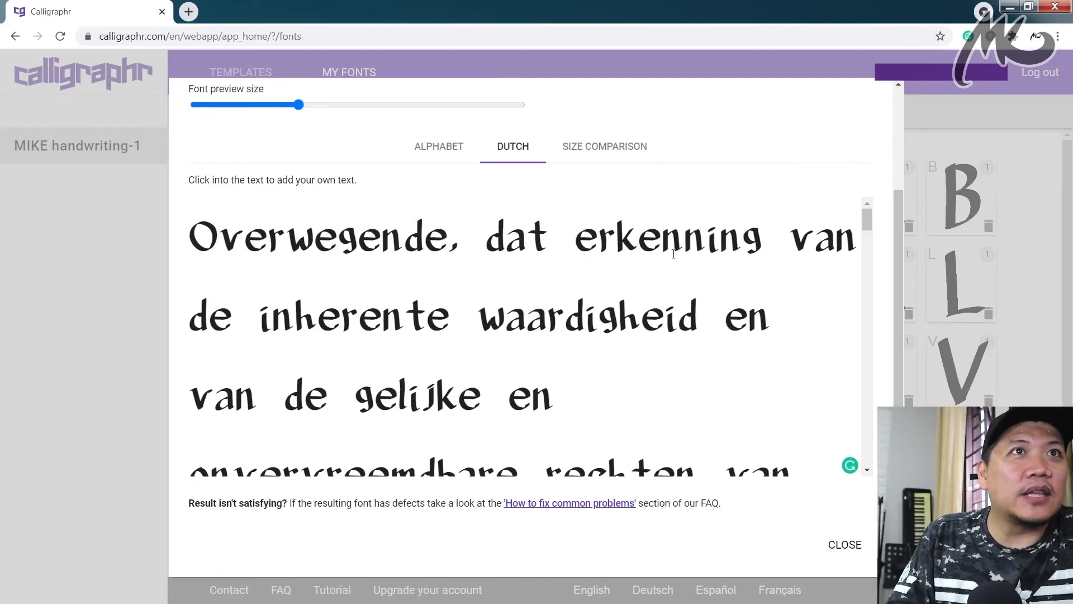
{"action": "scroll", "coordinate": [732, 385], "scroll_direction": "down", "scroll_amount": 15}
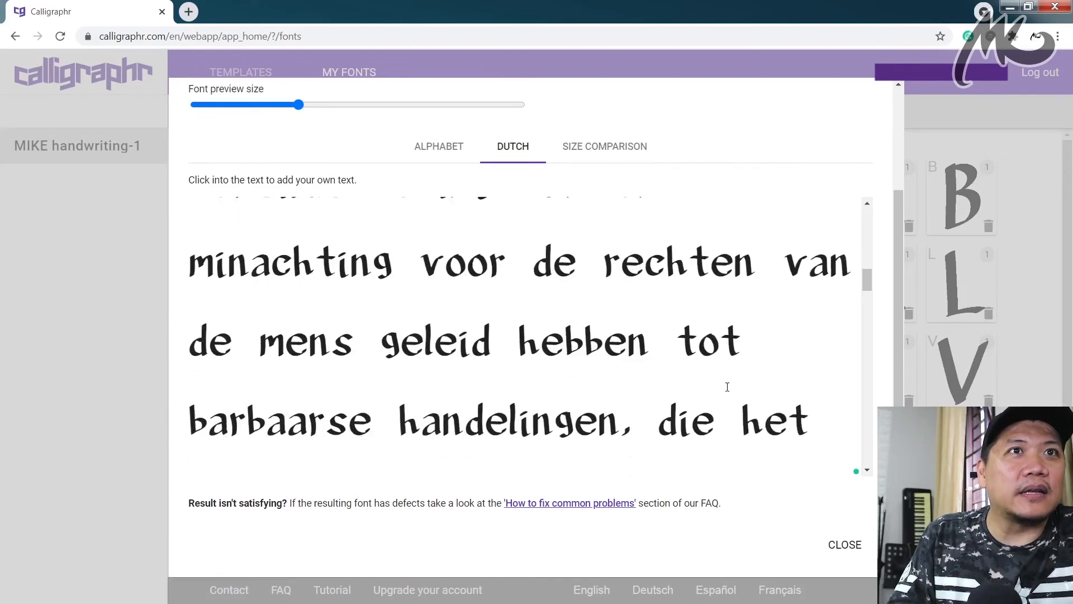
Step: Append "lorem ipsum dolor sing amet" to the end of the Dutch sample text in the font preview
{"action": "scroll", "coordinate": [728, 387], "scroll_direction": "down", "scroll_amount": 10}
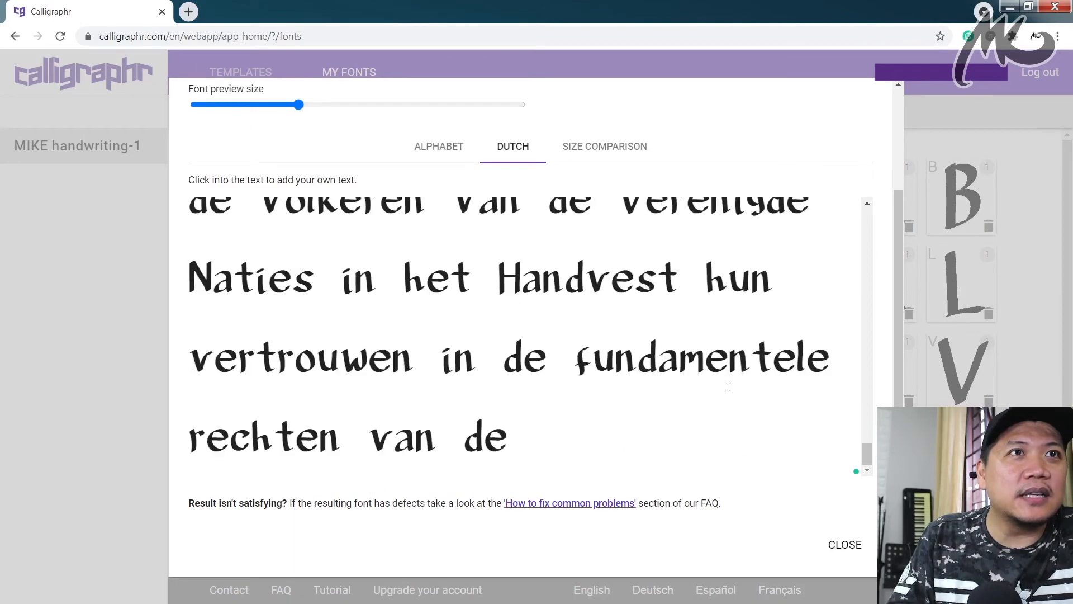
{"action": "left_click", "coordinate": [600, 415]}
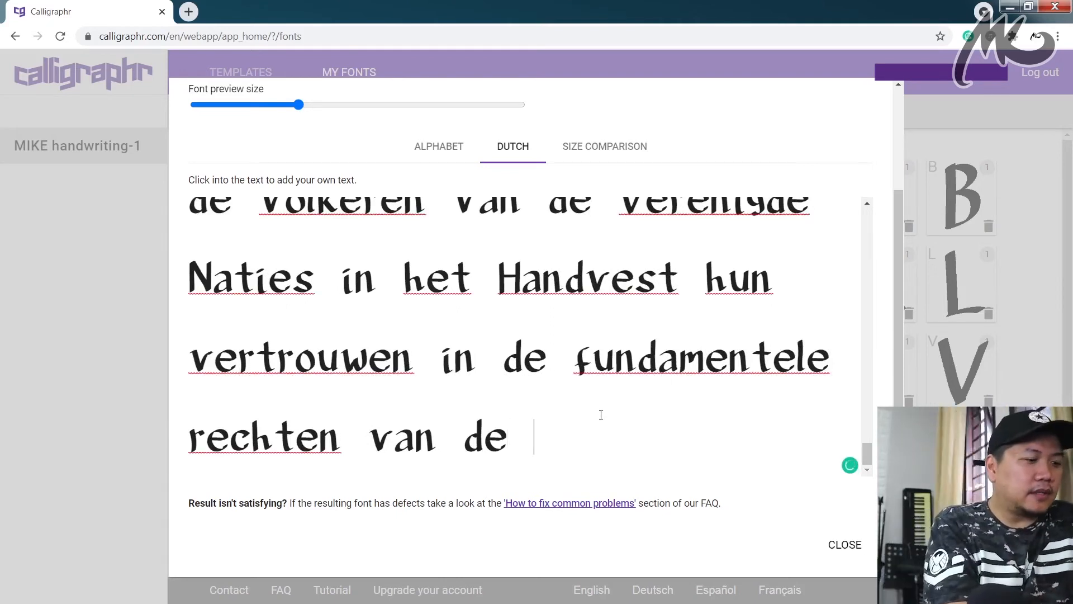
{"action": "type", "text": "lore"}
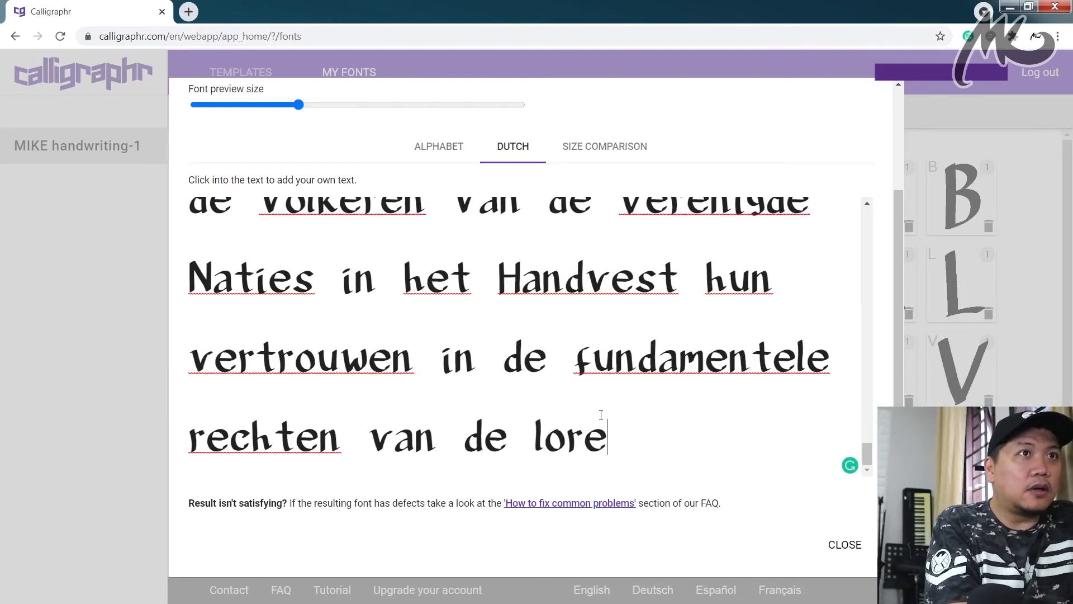
{"action": "type", "text": "m ipsu"}
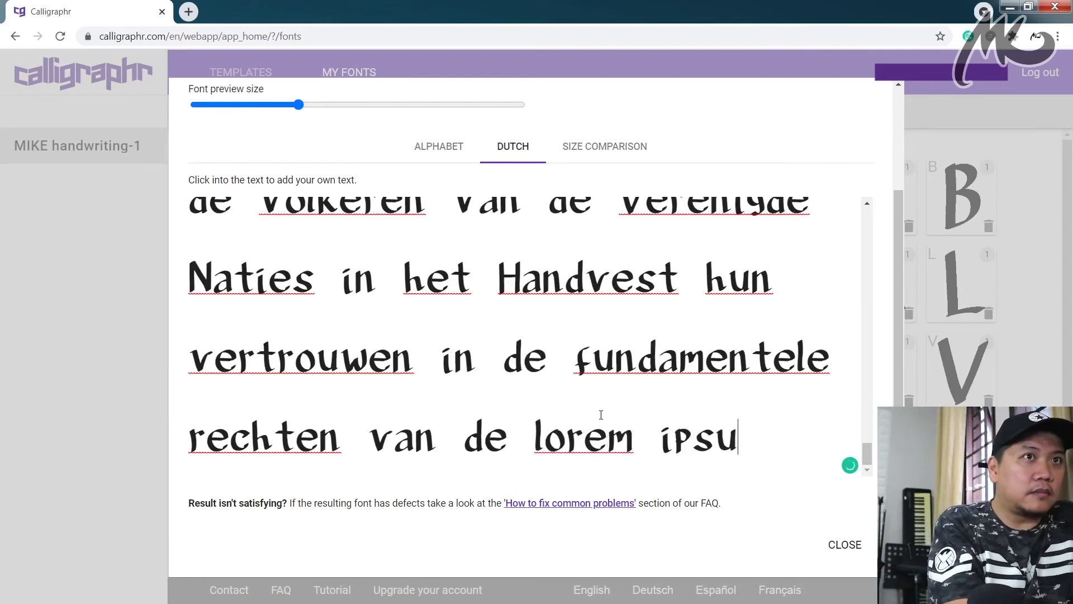
{"action": "type", "text": "m dolor s"}
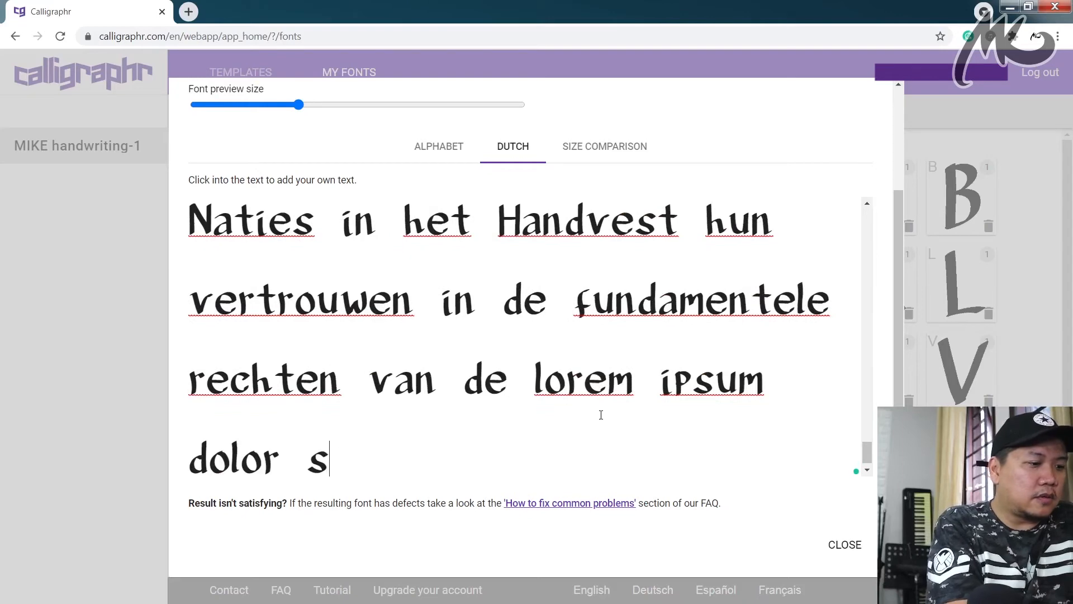
{"action": "type", "text": "ing amet"}
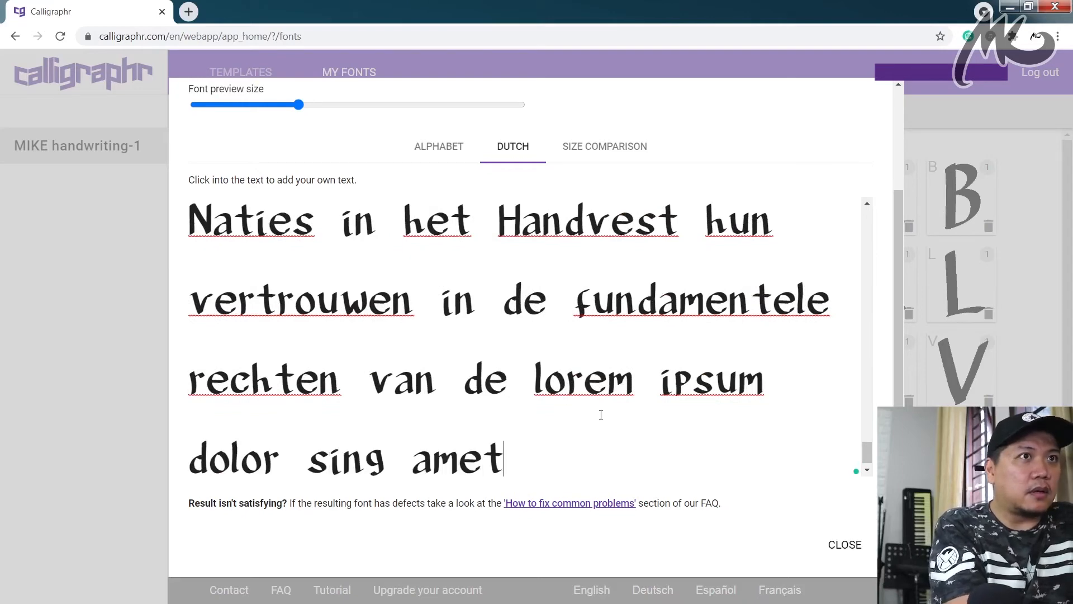
Step: Below a blank line, add a line of repeated "la" syllables with the channel name, followed by a line reading "ahdHJGHGSHash y"
{"action": "key", "text": "Return"}
{"action": "key", "text": "Return"}
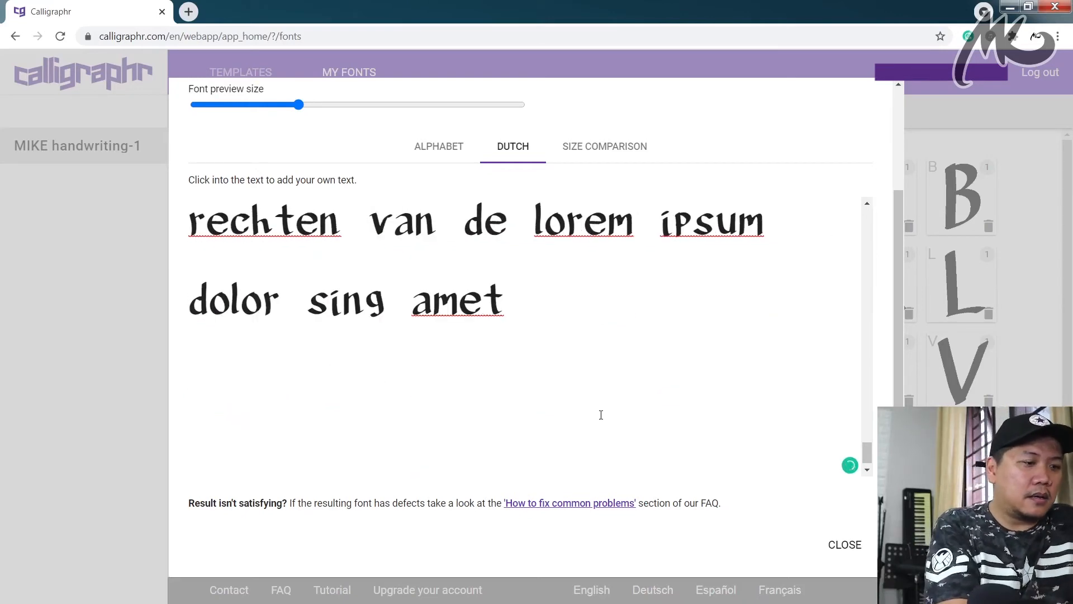
{"action": "type", "text": "lalalalala mikekanvas"}
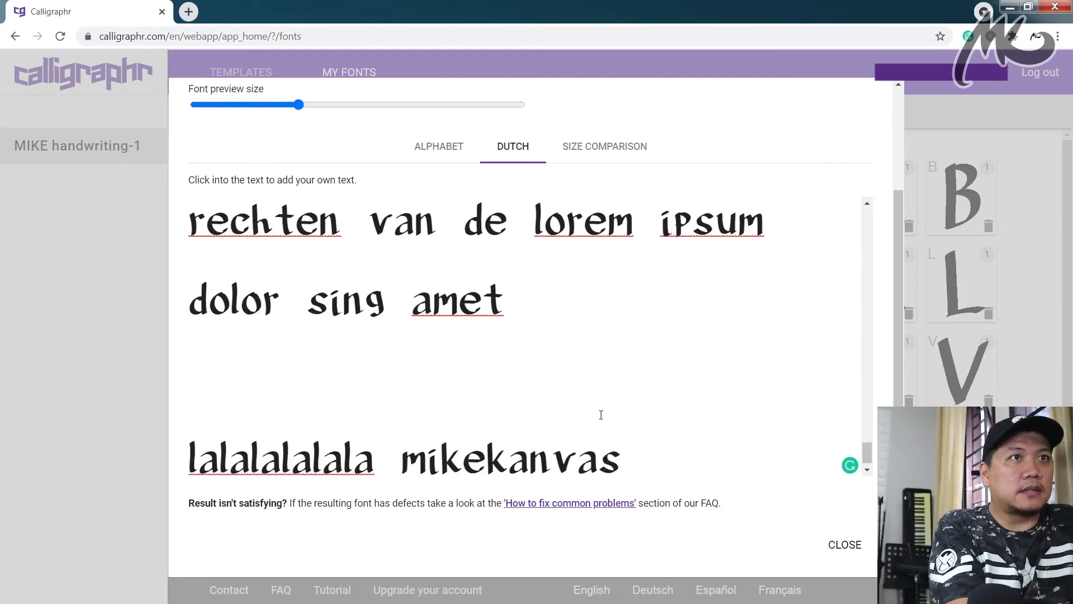
{"action": "key", "text": "Return"}
{"action": "type", "text": "ahdHJGHGSHash y"}
Step: Leave a blank line and add "LOREM IPSUM DOLOR SING AMET" in capitals to the preview text
{"action": "key", "text": "Return"}
{"action": "key", "text": "Return"}
{"action": "type", "text": "LOREM"}
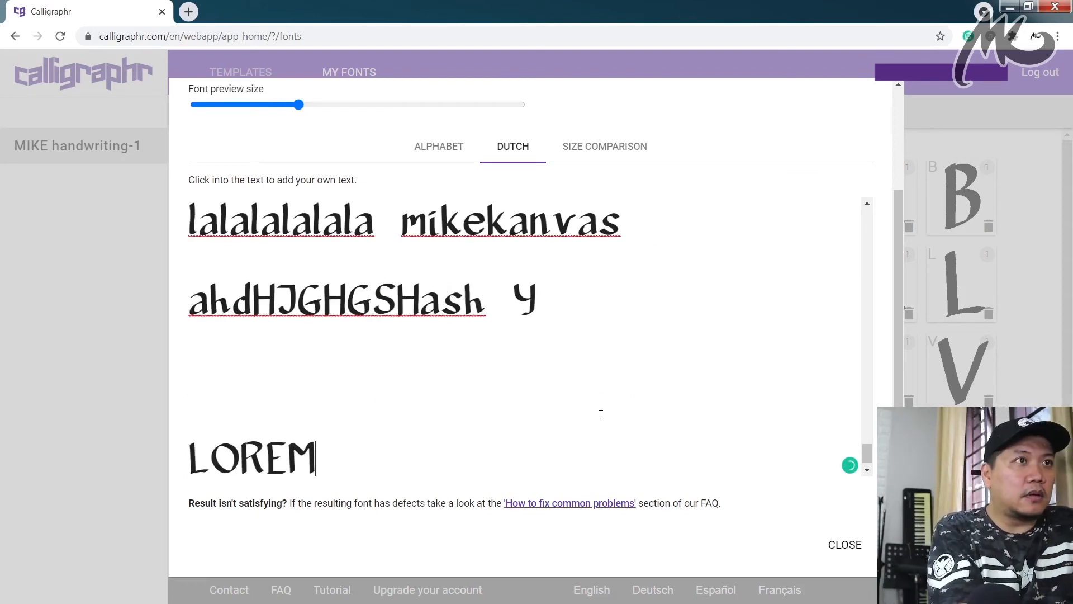
{"action": "type", "text": " IPSUM DOLOR SING AMET."}
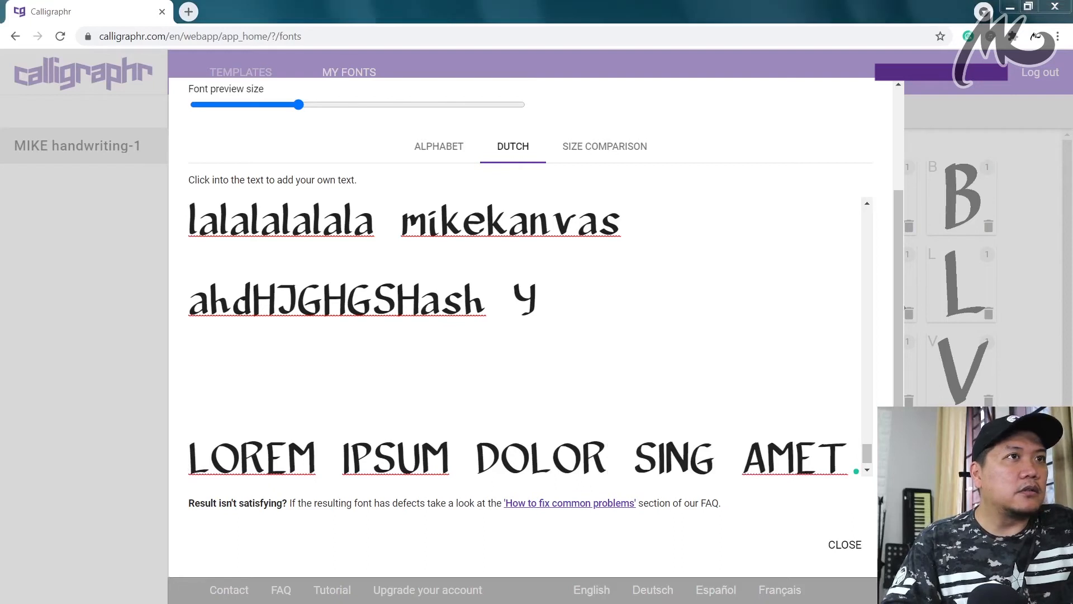
Step: Check the standard lorem ipsum wording through search suggestions in a new browser tab, and return to the font preview
{"action": "left_click", "coordinate": [189, 13]}
{"action": "type", "text": "LOREM IPSUM"}
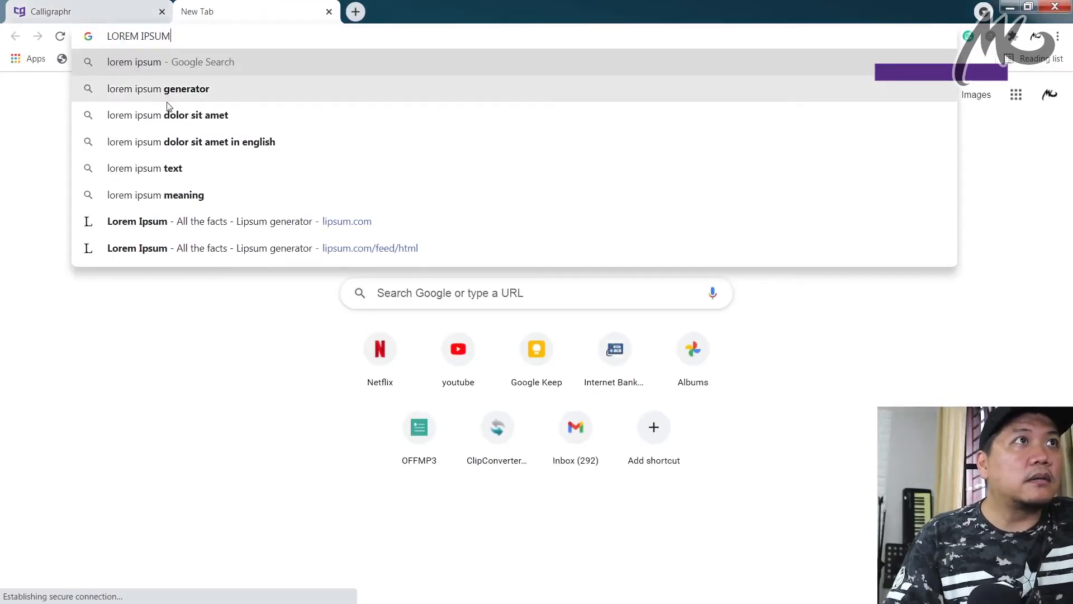
{"action": "left_click", "coordinate": [125, 15]}
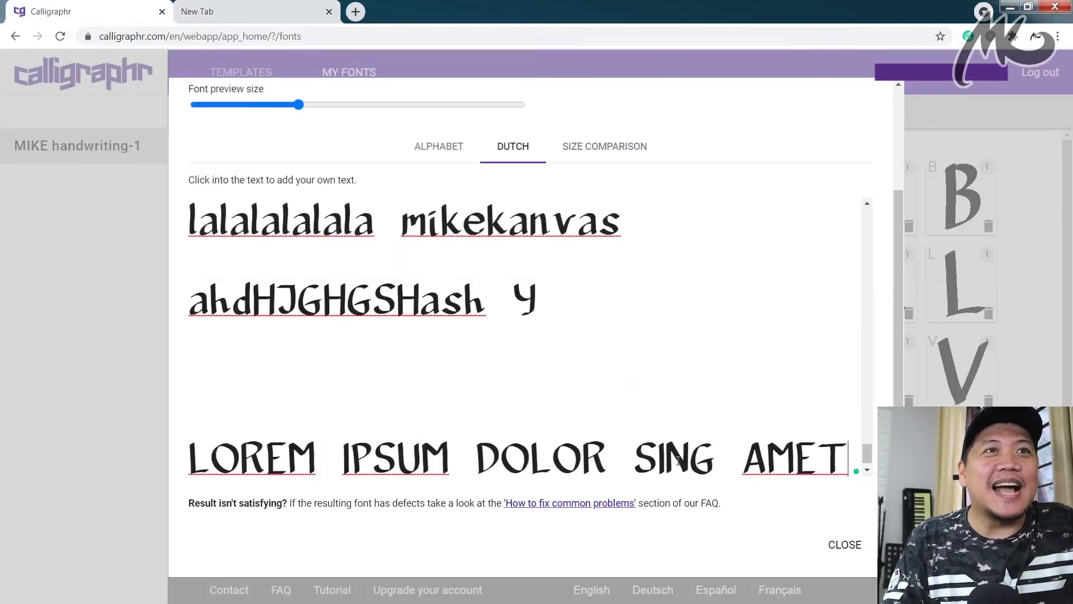
Step: Correct "SING" to "SIT" in the capitals line and add a lowercase line "lorem ipsum dolor sit amet" below it
{"action": "left_click_drag", "start_coordinate": [672, 454], "coordinate": [707, 454]}
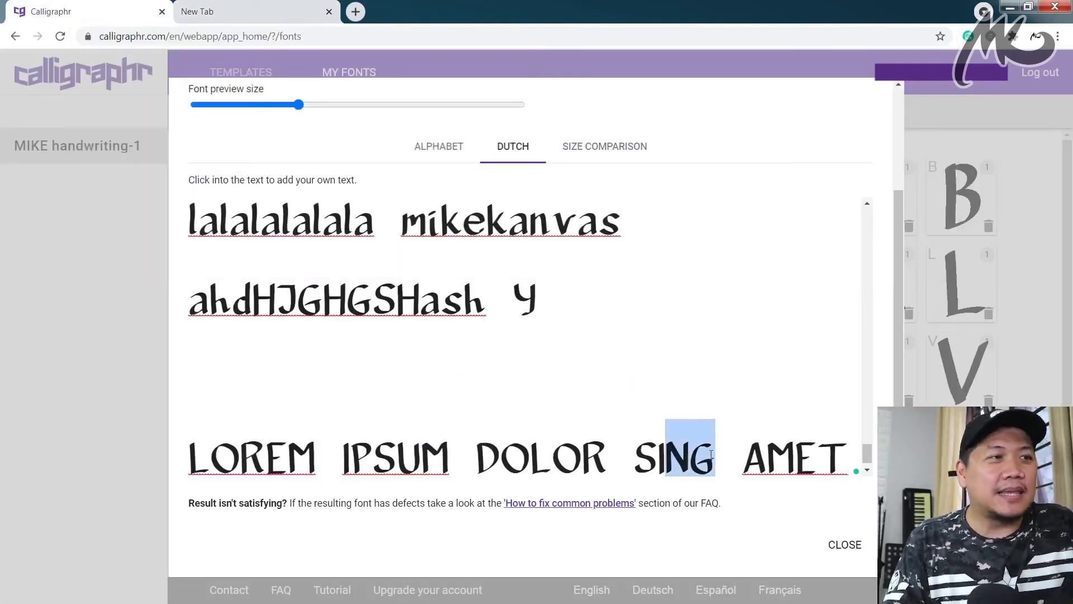
{"action": "type", "text": "T"}
{"action": "key", "text": "Return"}
{"action": "type", "text": "lorem ipsum dolor sit amet"}
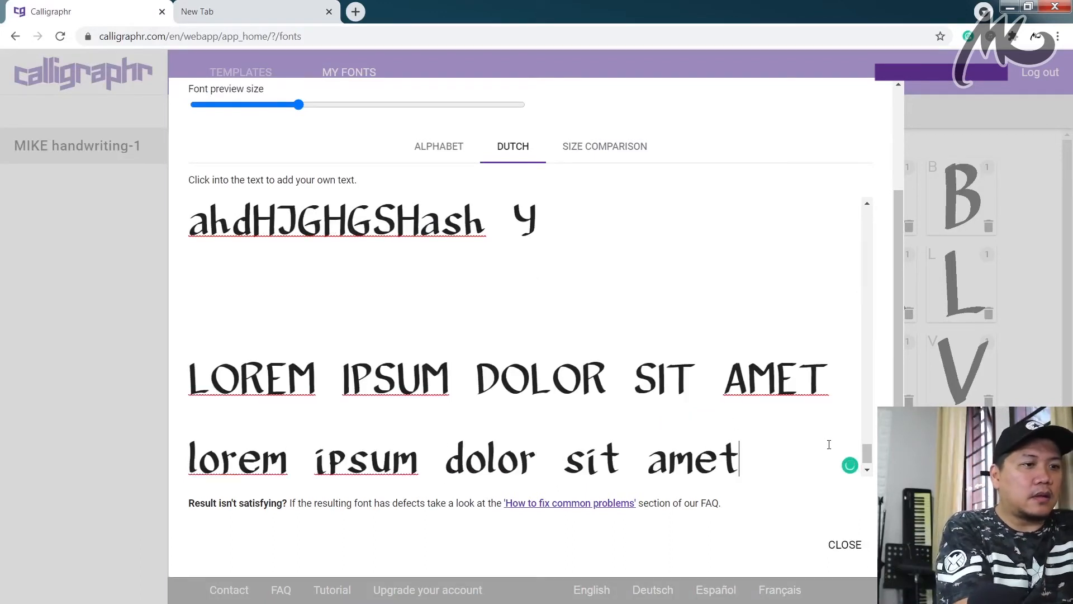
Step: Download both the .ttf and .otf files of the handwriting font
{"action": "scroll", "coordinate": [798, 224], "scroll_direction": "up", "scroll_amount": 10}
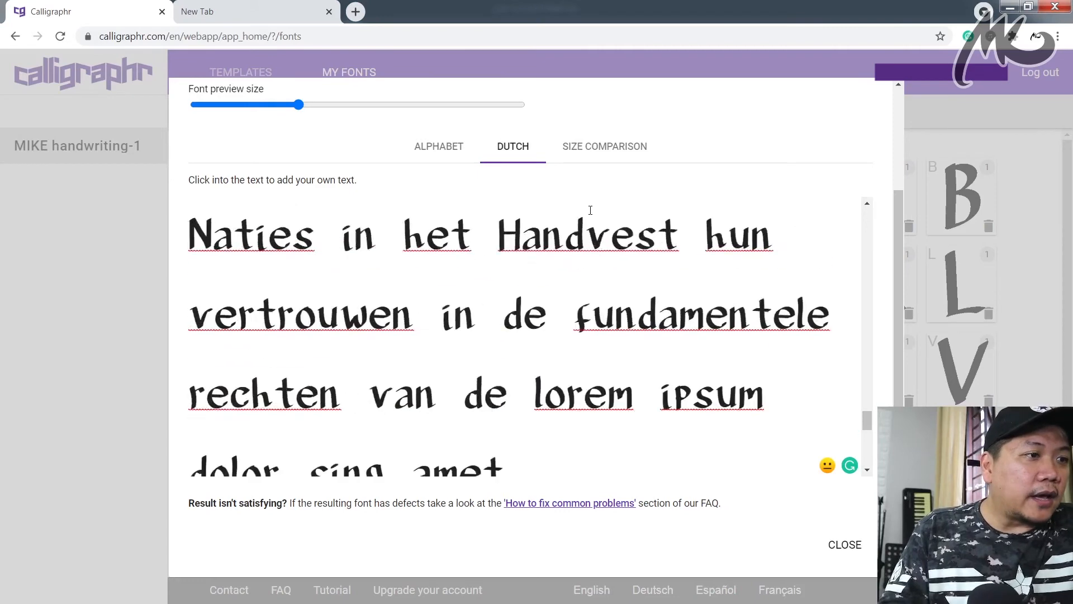
{"action": "scroll", "coordinate": [761, 291], "scroll_direction": "up", "scroll_amount": 6}
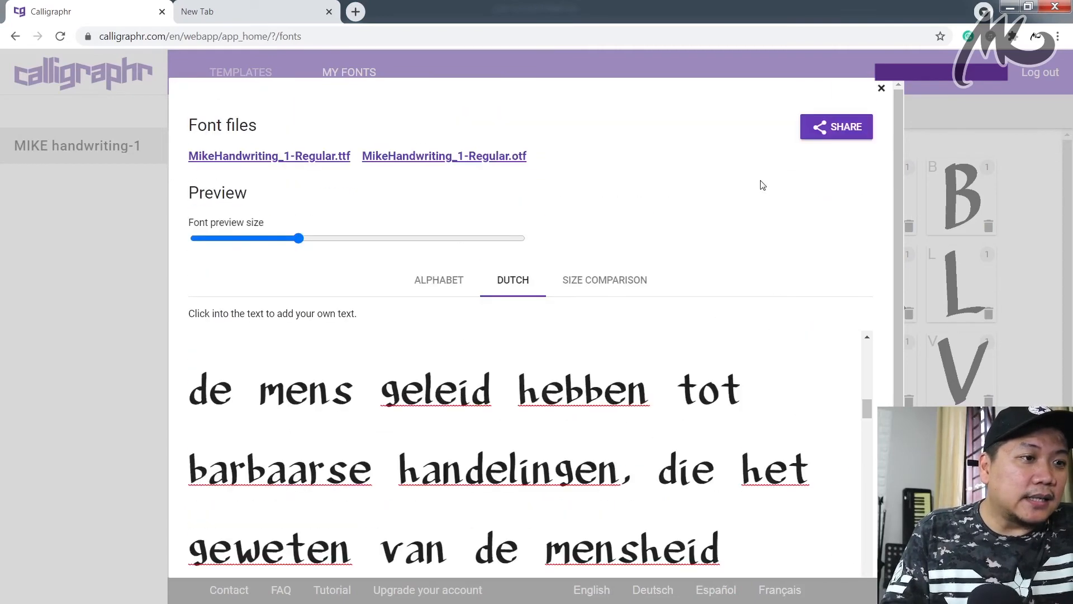
{"action": "left_click", "coordinate": [315, 159]}
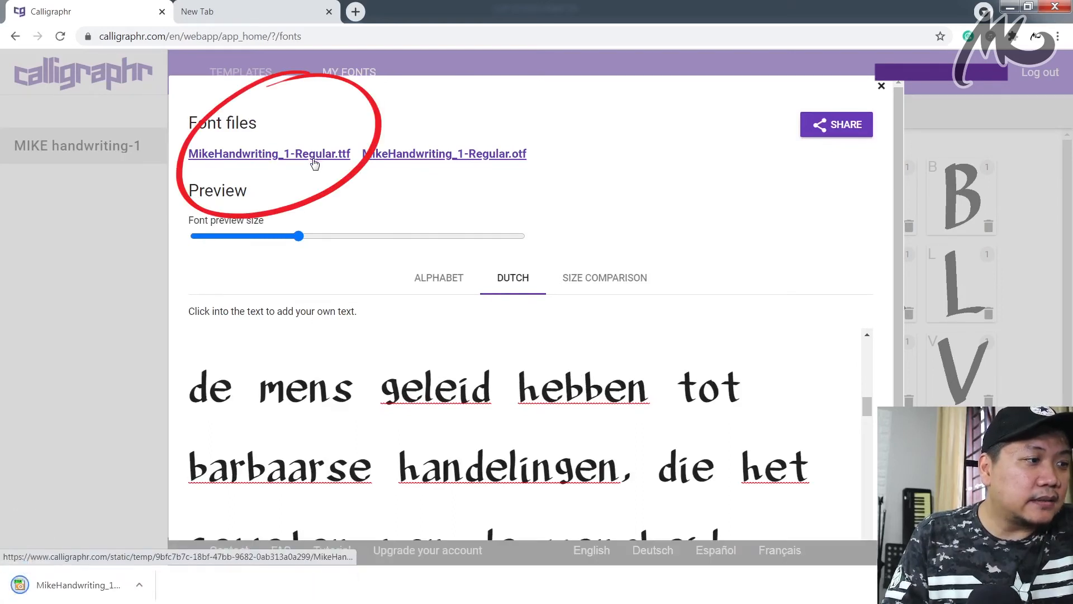
{"action": "left_click", "coordinate": [394, 158]}
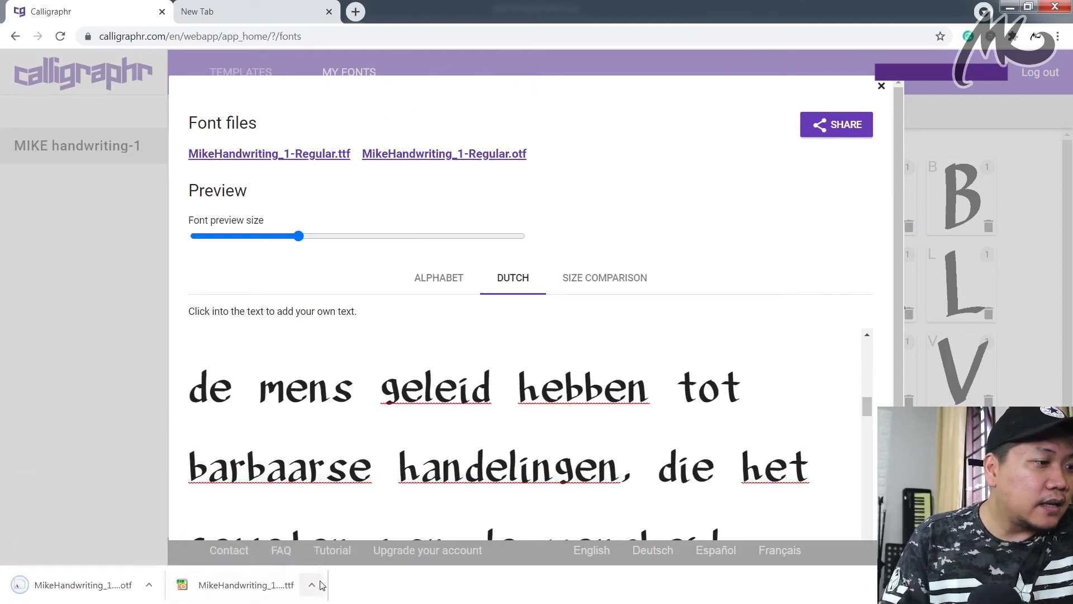
Step: Show the downloaded .ttf in its folder and copy it together with the new .otf file
{"action": "left_click", "coordinate": [312, 585]}
{"action": "left_click", "coordinate": [376, 535]}
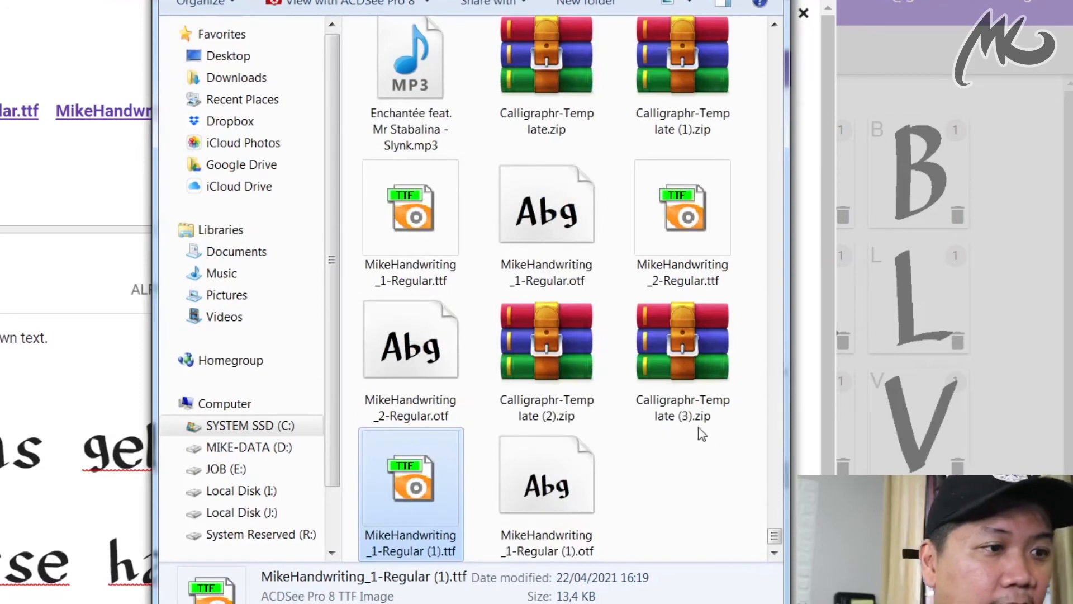
{"action": "left_click_drag", "start_coordinate": [661, 469], "coordinate": [429, 527]}
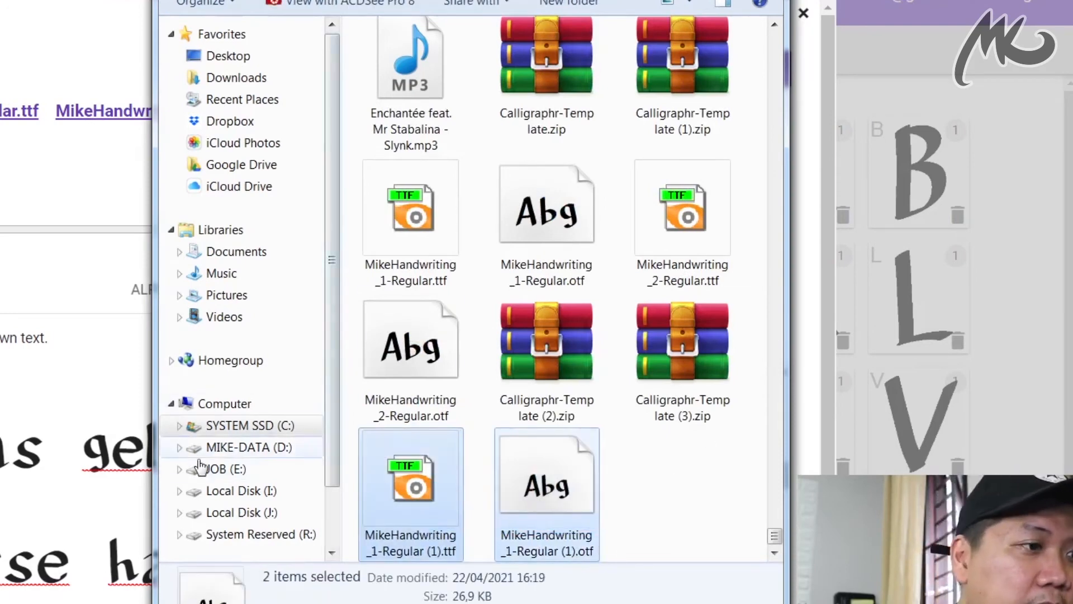
Step: Install the copied font files by pasting them into the Windows Fonts folder on the SYSTEM SSD (C:) drive
{"action": "left_click", "coordinate": [193, 426]}
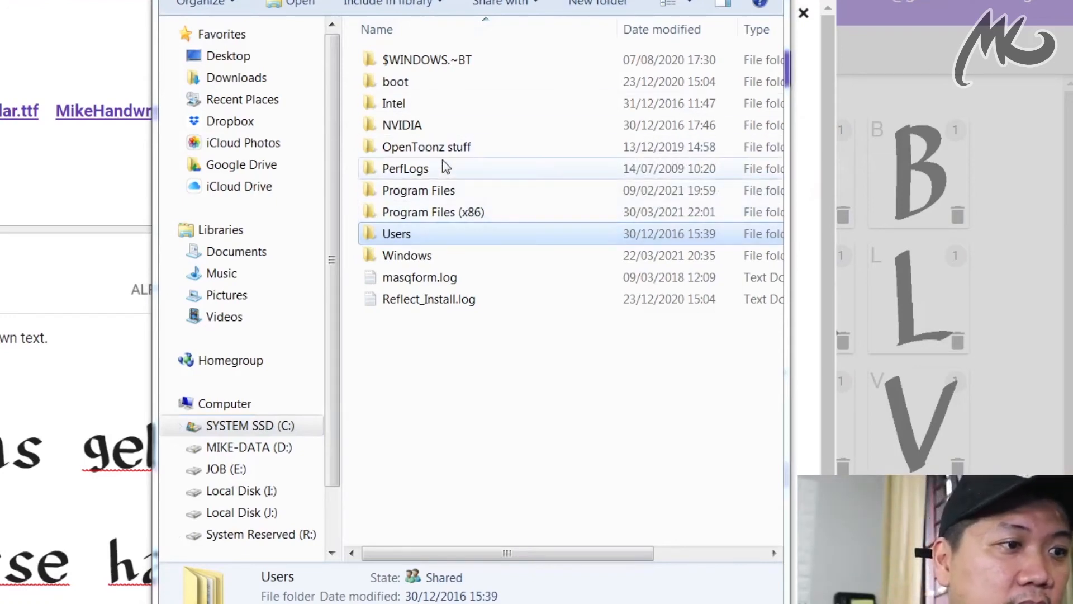
{"action": "double_click", "coordinate": [410, 257]}
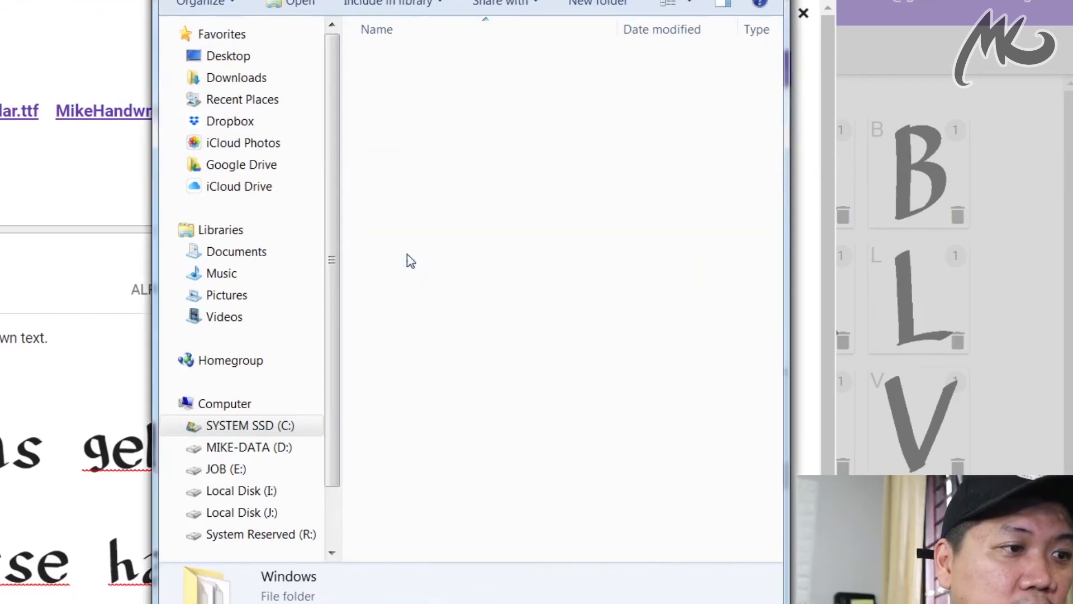
{"action": "left_click", "coordinate": [410, 366]}
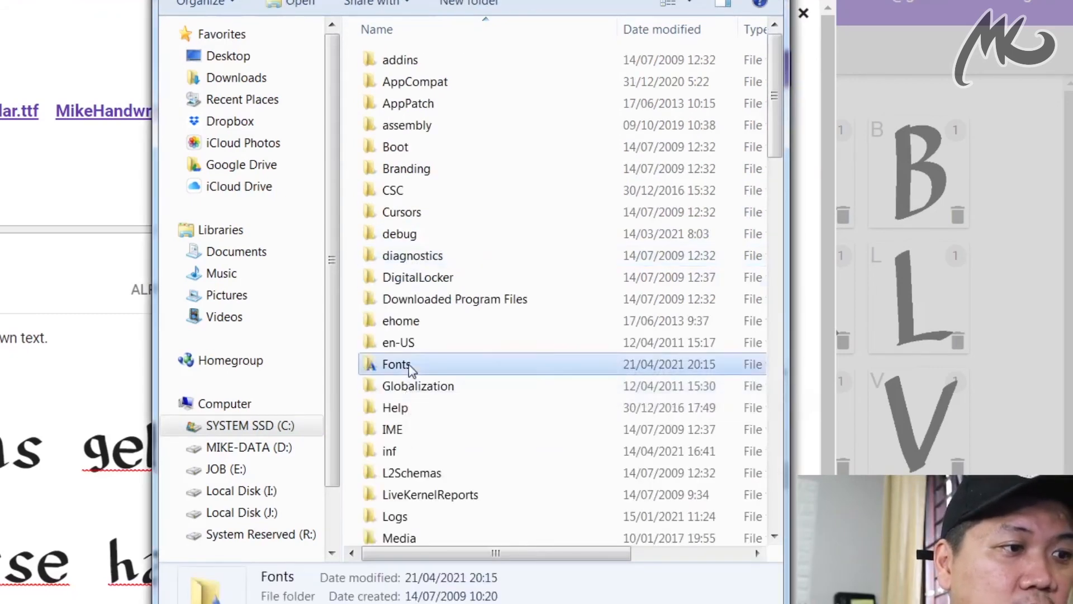
{"action": "double_click", "coordinate": [409, 366]}
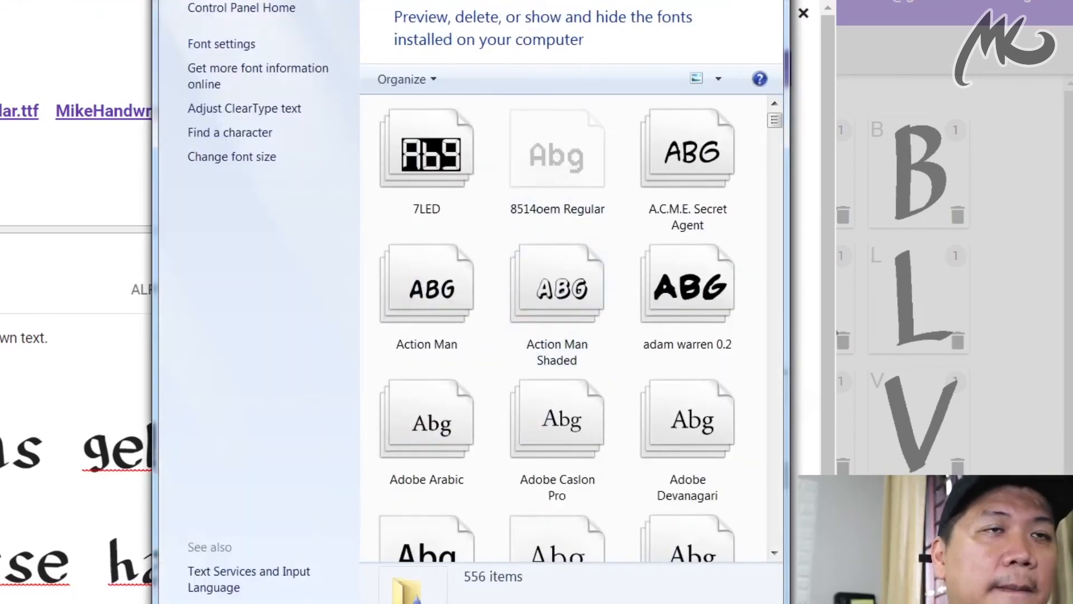
{"action": "right_click", "coordinate": [490, 227]}
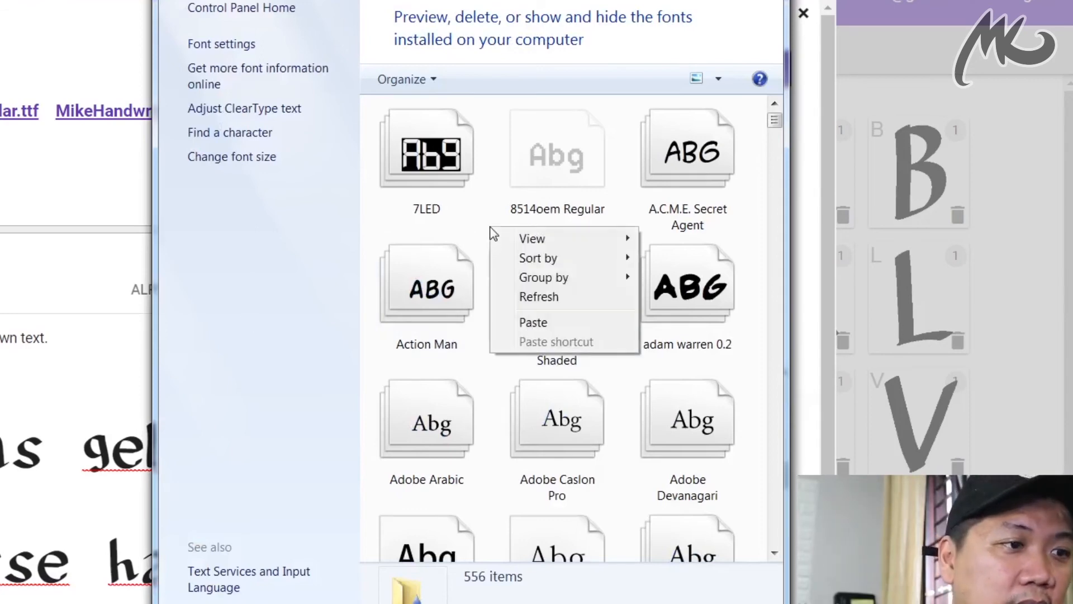
{"action": "left_click", "coordinate": [567, 322]}
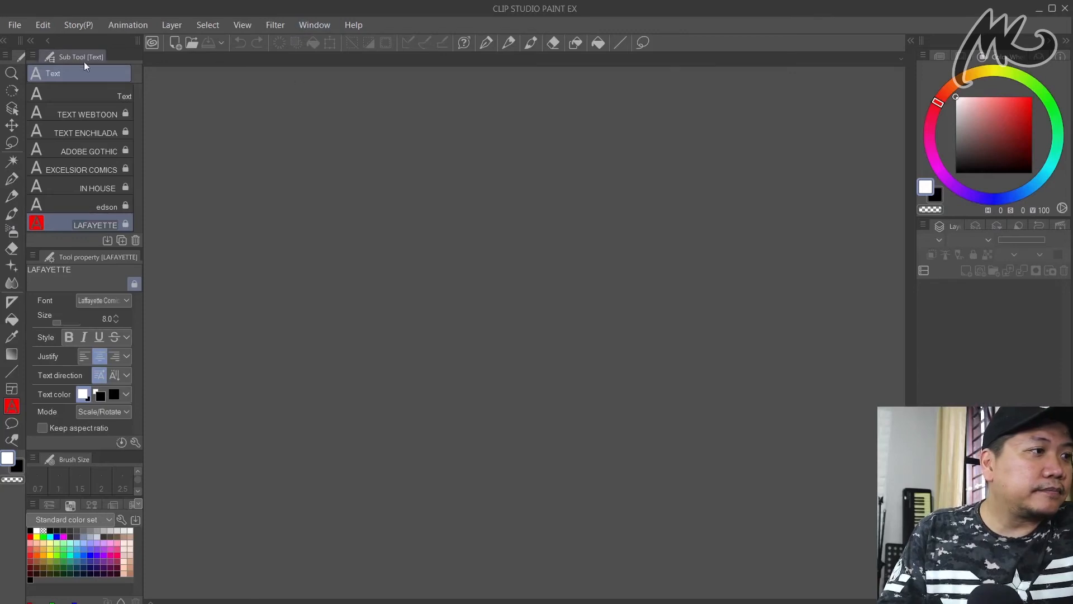
Step: In Clip Studio Paint, create a new 3840 x 2160 px illustration canvas at 72 dpi
{"action": "left_click", "coordinate": [24, 25]}
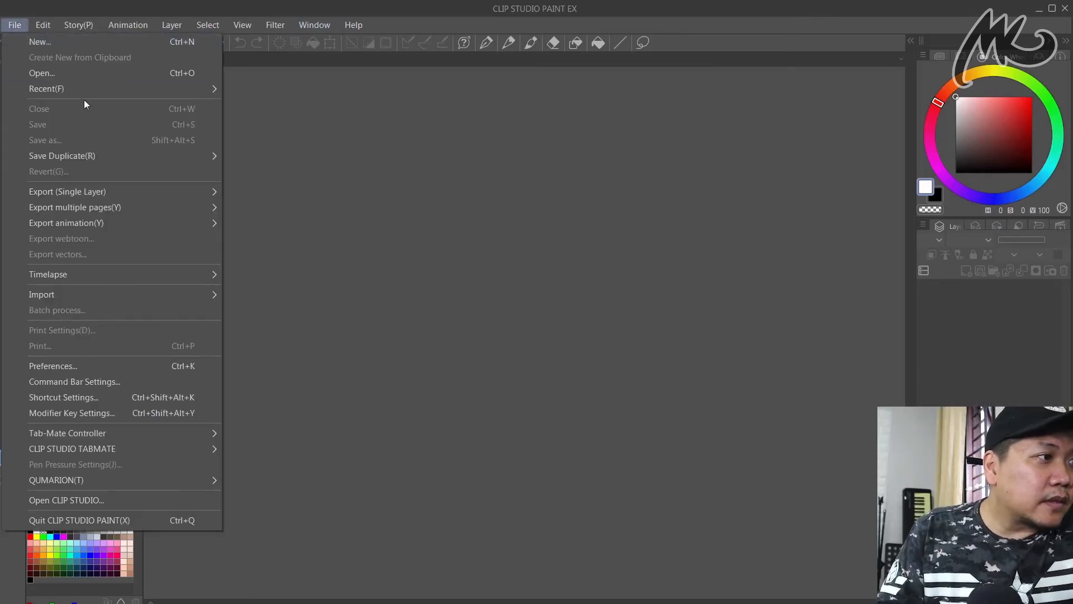
{"action": "left_click", "coordinate": [80, 43]}
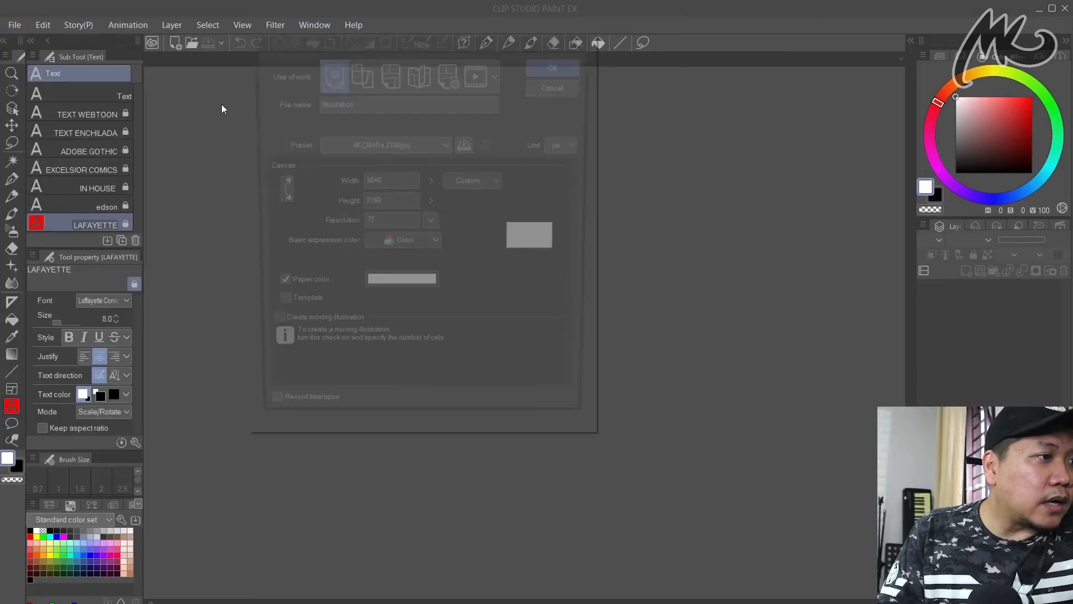
{"action": "left_click", "coordinate": [558, 65]}
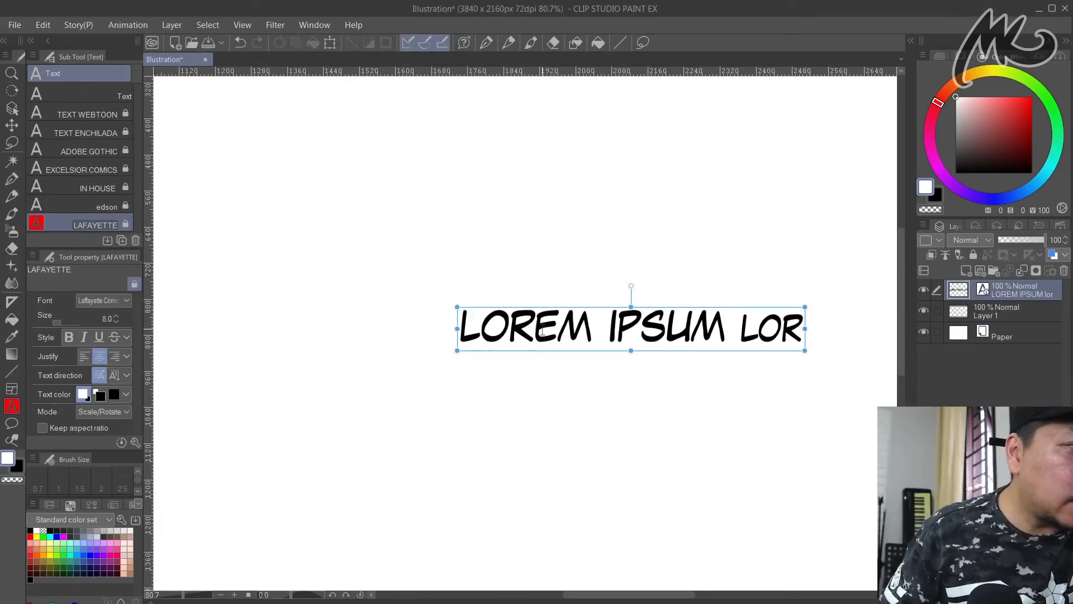
Step: Move the text object toward the canvas's left side and complete its line as "LOREM IPSUM DOLOR SIT AMET"
{"action": "left_click_drag", "start_coordinate": [543, 309], "coordinate": [360, 307]}
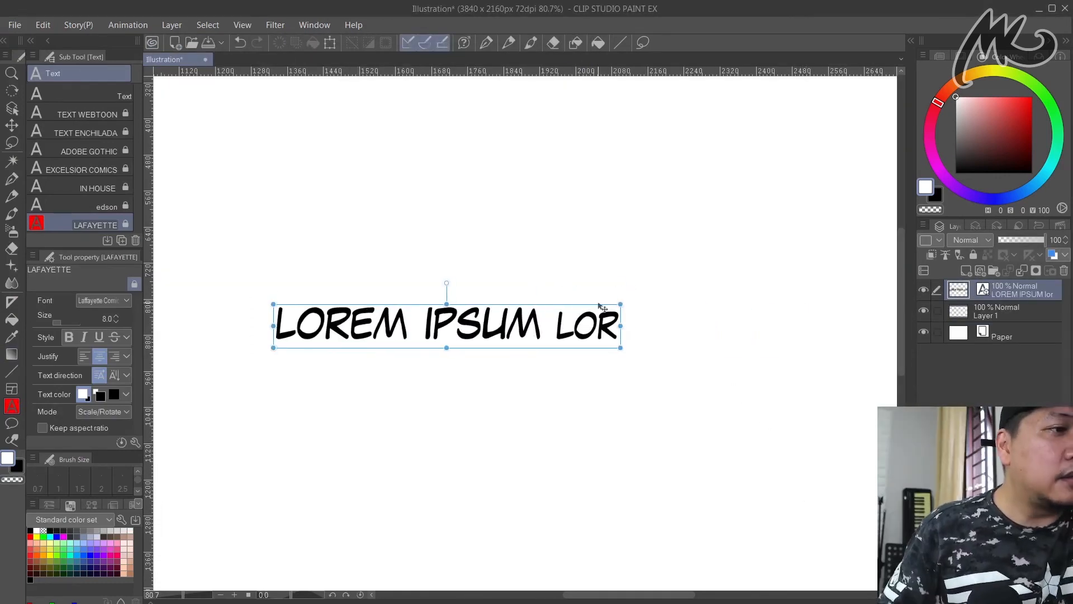
{"action": "double_click", "coordinate": [563, 319]}
{"action": "type", "text": "DOLO"}
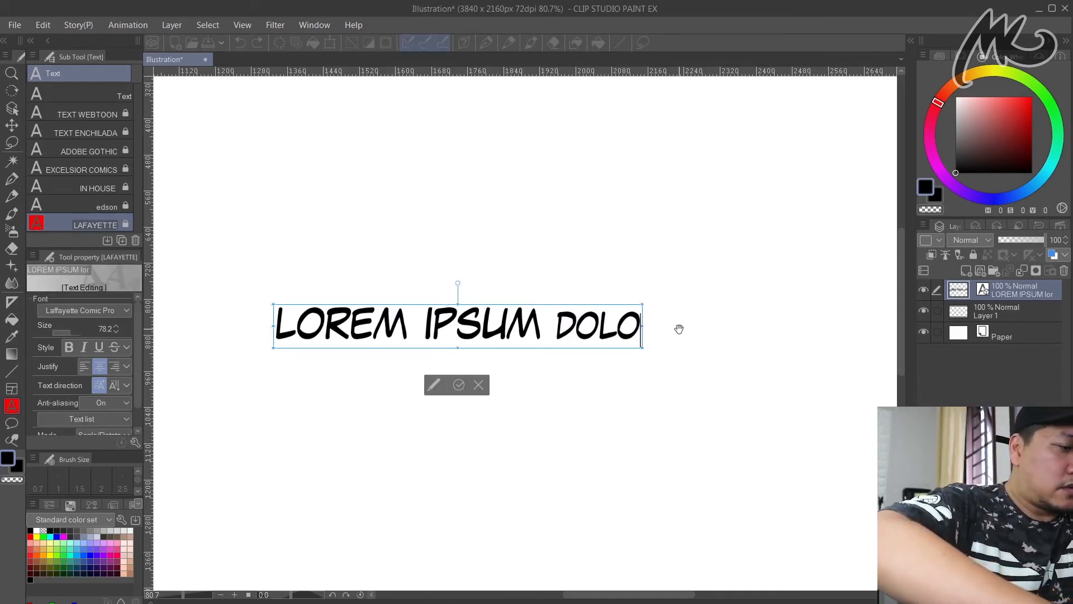
{"action": "type", "text": "R SIT AMET"}
Step: Add a second line reading "A QUICK BROWN FOX JUMPS OVER THE LAZY DOG" to the text object
{"action": "key", "text": "Return"}
{"action": "type", "text": "A QUICK"}
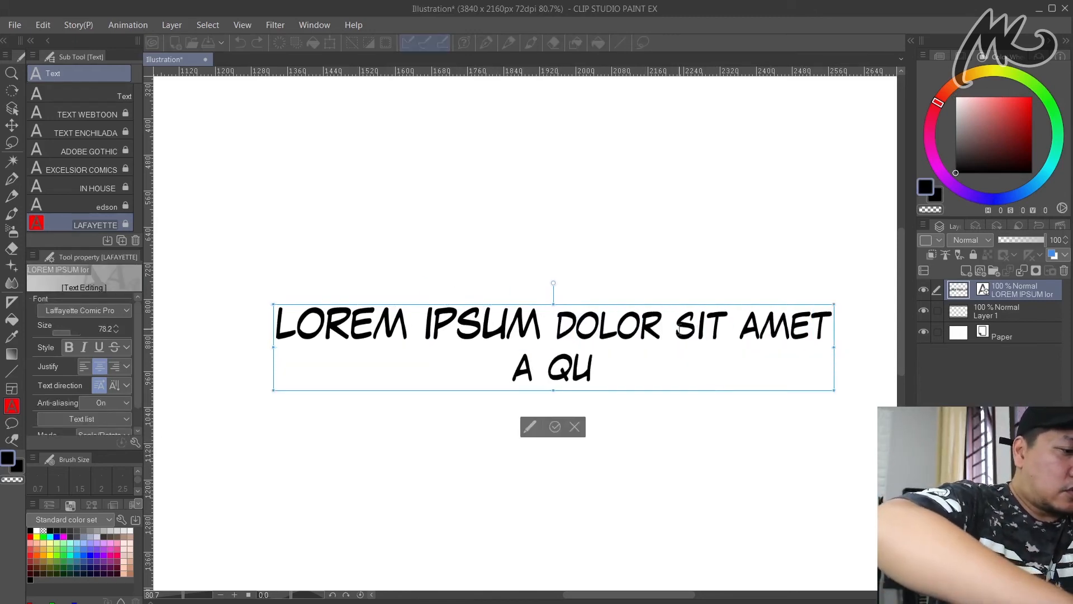
{"action": "type", "text": " BWORN"}
{"action": "key", "text": "BackSpace"}
{"action": "key", "text": "BackSpace"}
{"action": "key", "text": "BackSpace"}
{"action": "key", "text": "BackSpace"}
{"action": "type", "text": "ROWN FOX JUMPS OVER THE LAZY DOG"}
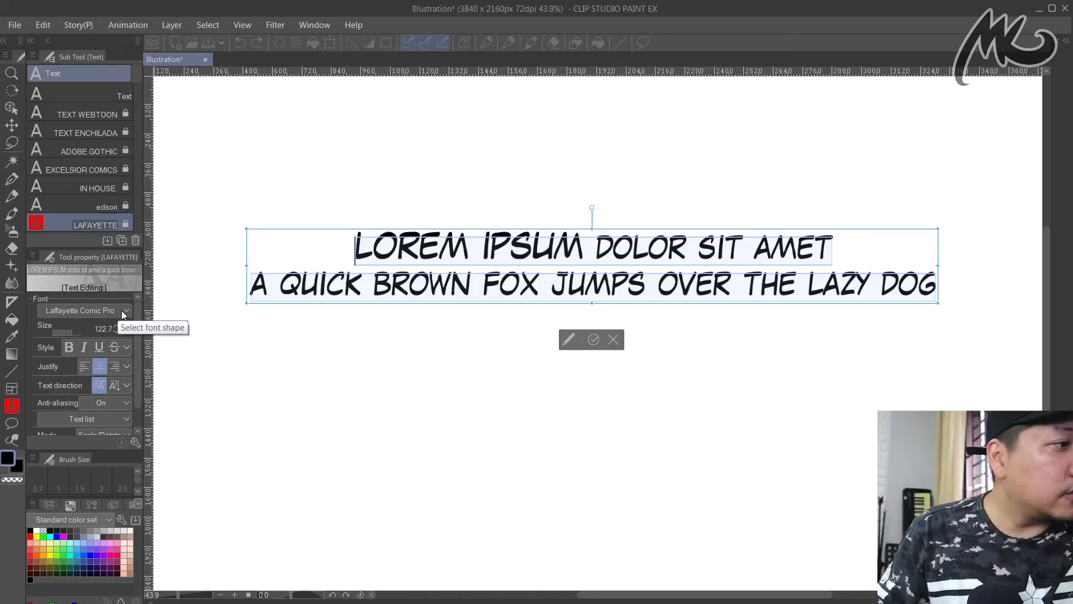
Step: Change the font of both text lines to the custom handwriting font ending in "Handwriting_2" and commit the text
{"action": "left_click", "coordinate": [124, 310]}
{"action": "scroll", "coordinate": [91, 383], "scroll_direction": "down", "scroll_amount": 3}
{"action": "scroll", "coordinate": [92, 383], "scroll_direction": "down", "scroll_amount": 10}
{"action": "scroll", "coordinate": [91, 383], "scroll_direction": "down", "scroll_amount": 4}
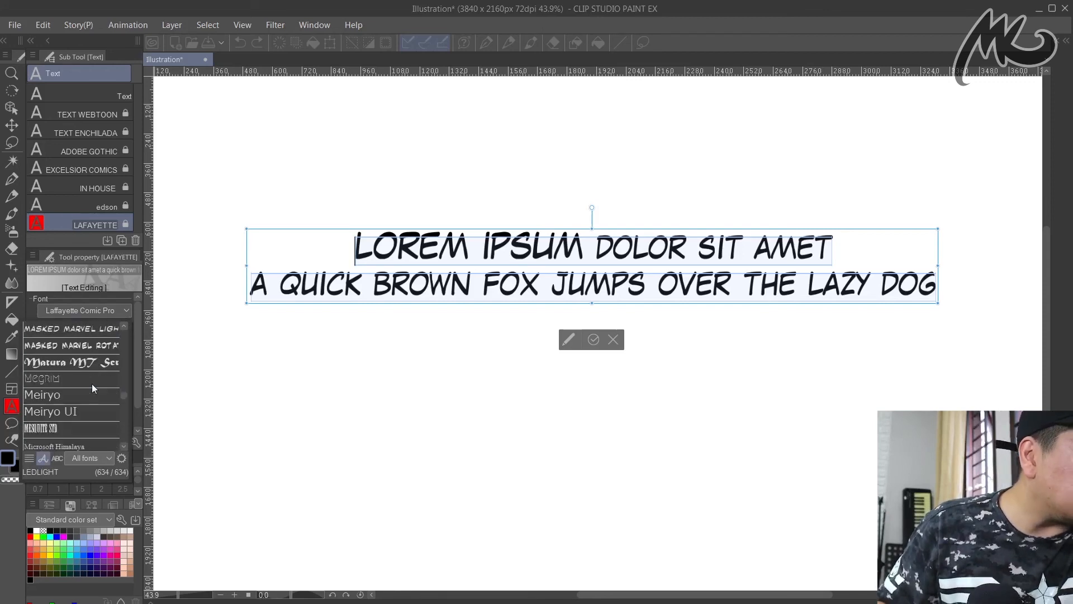
{"action": "scroll", "coordinate": [91, 383], "scroll_direction": "down", "scroll_amount": 4}
{"action": "scroll", "coordinate": [91, 384], "scroll_direction": "down", "scroll_amount": 4}
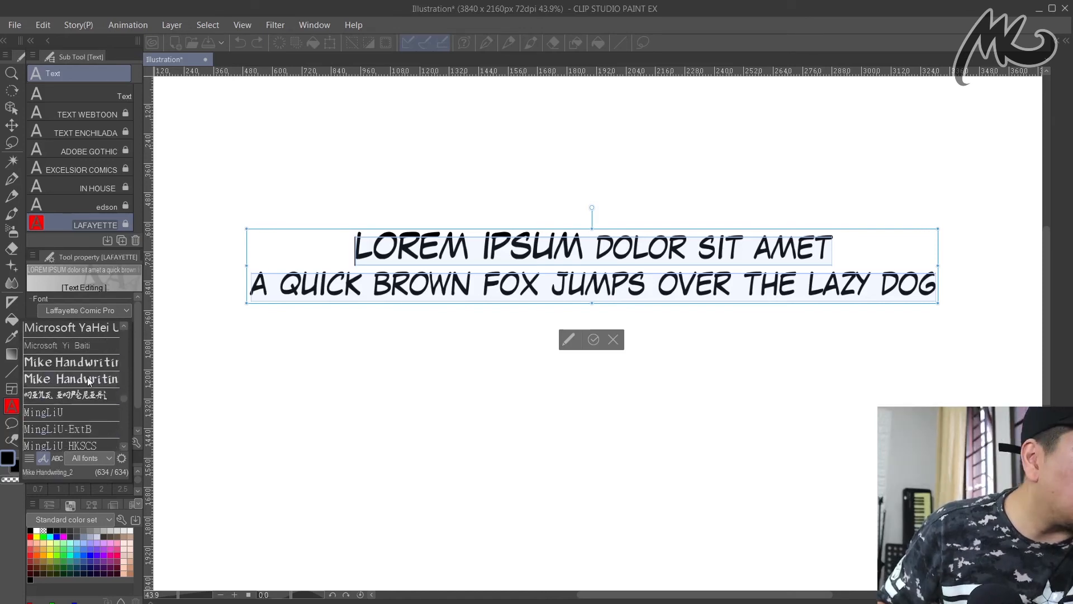
{"action": "left_click", "coordinate": [90, 380]}
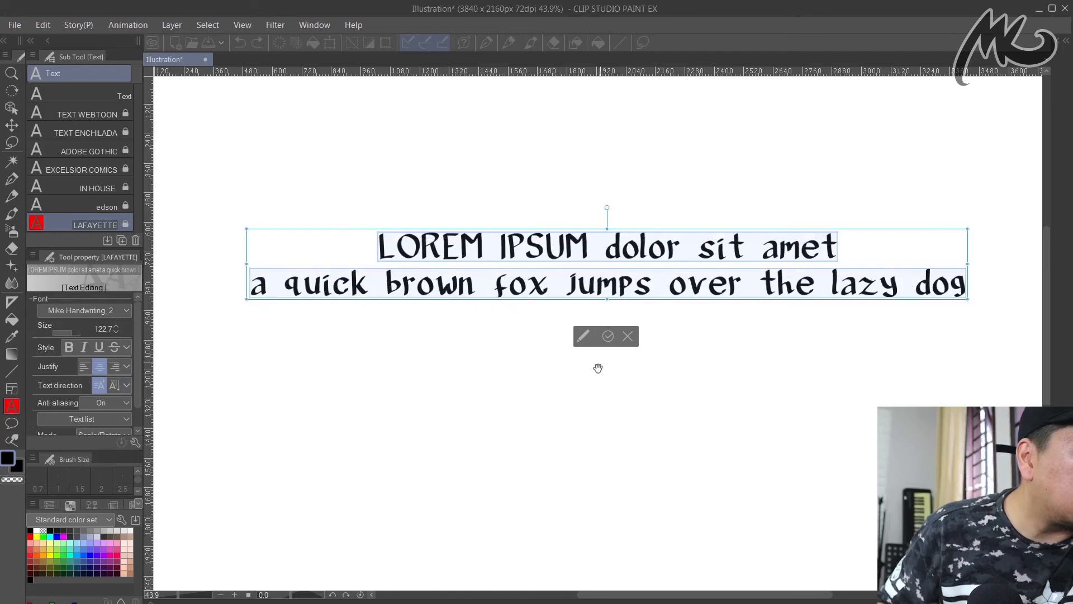
{"action": "left_click", "coordinate": [607, 336]}
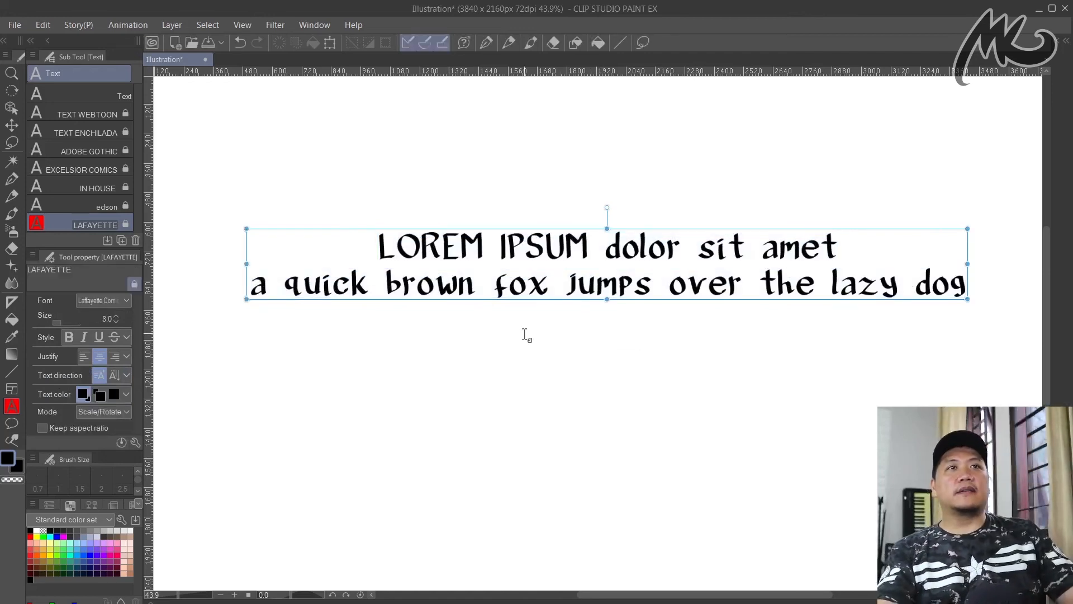